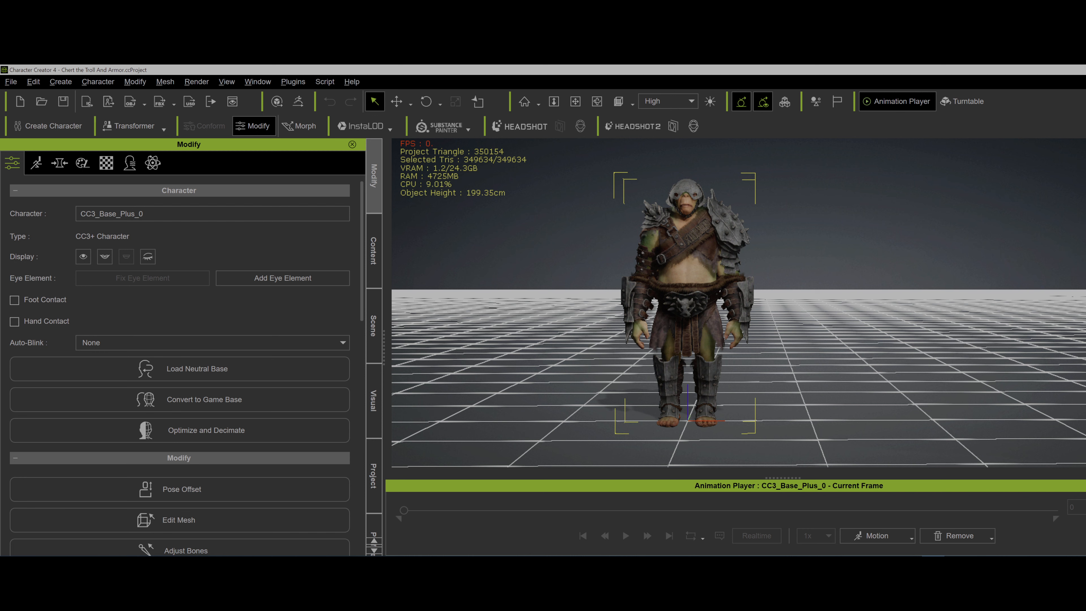
- Delete the helmet accessory from the troll character
key(x)
right_drag(739, 303, 710, 327)
scroll(710, 327, up, 2)
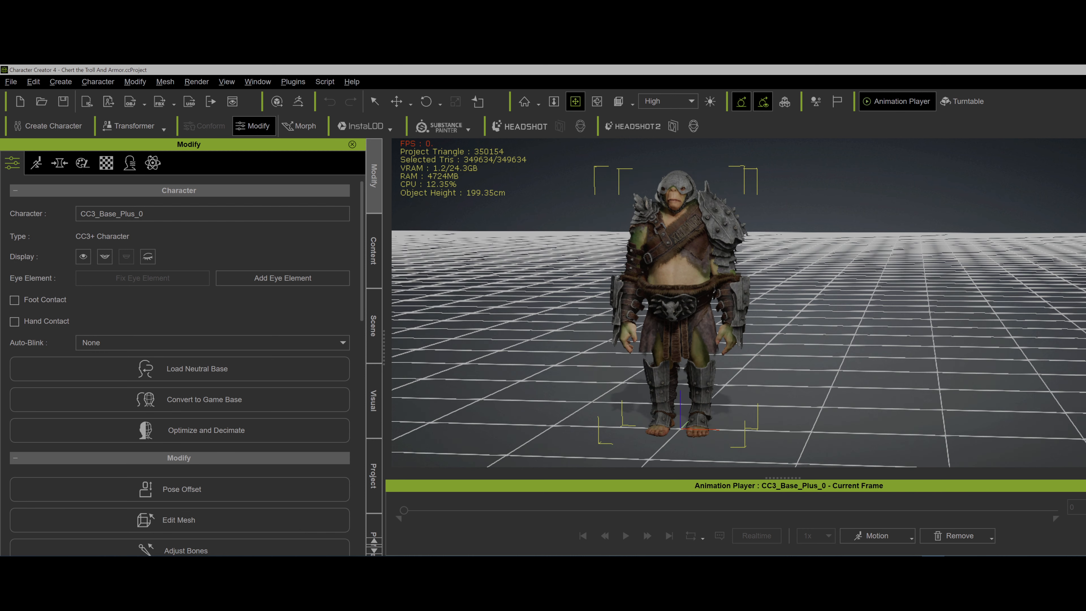
scroll(710, 327, up, 4)
drag(710, 327, 712, 385)
right_drag(712, 385, 716, 336)
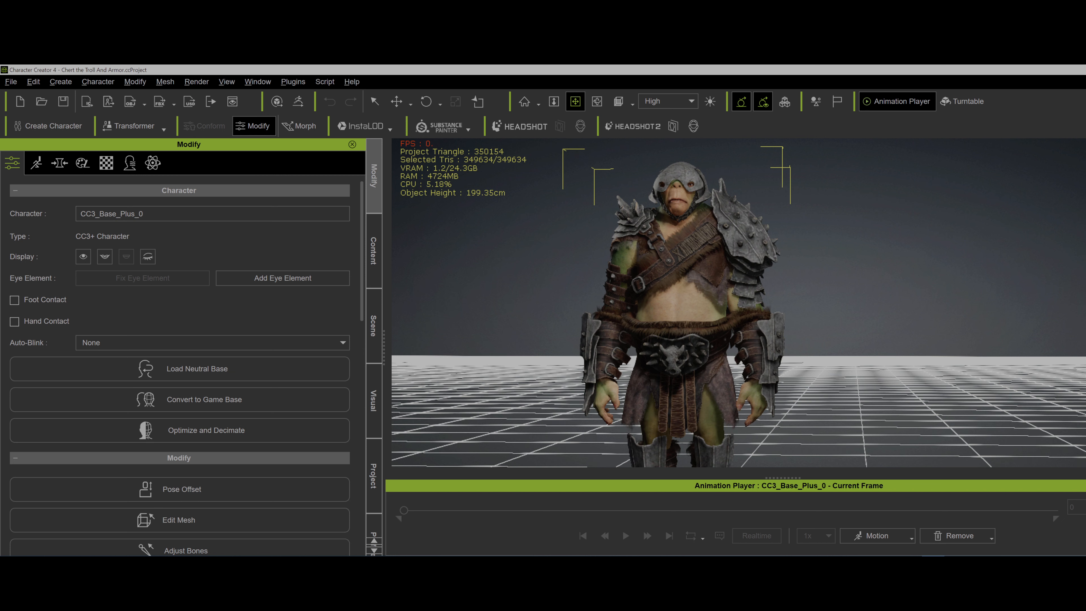
key(q)
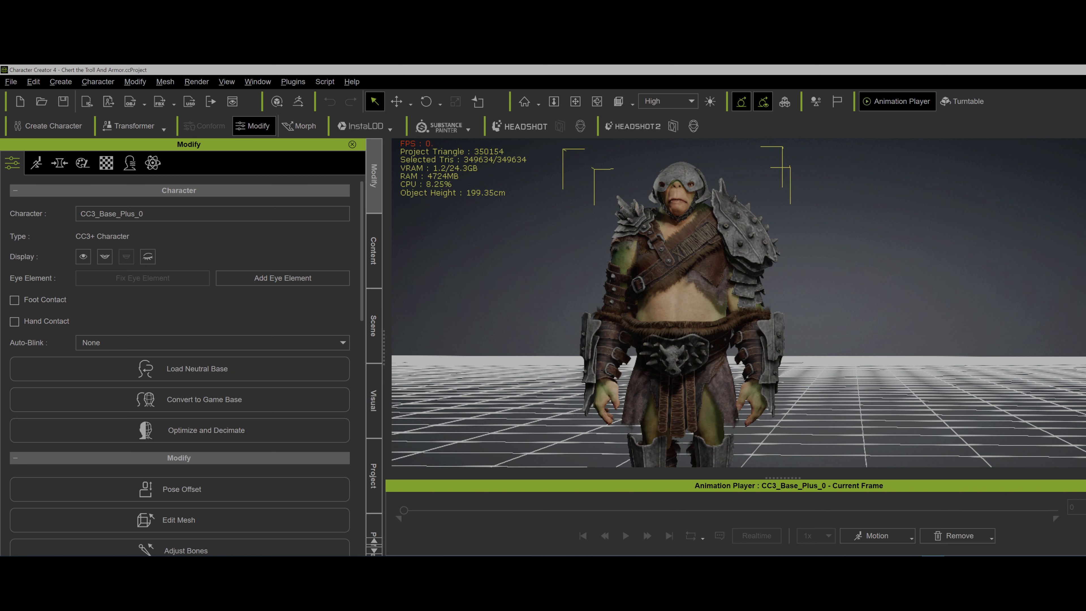
click(681, 174)
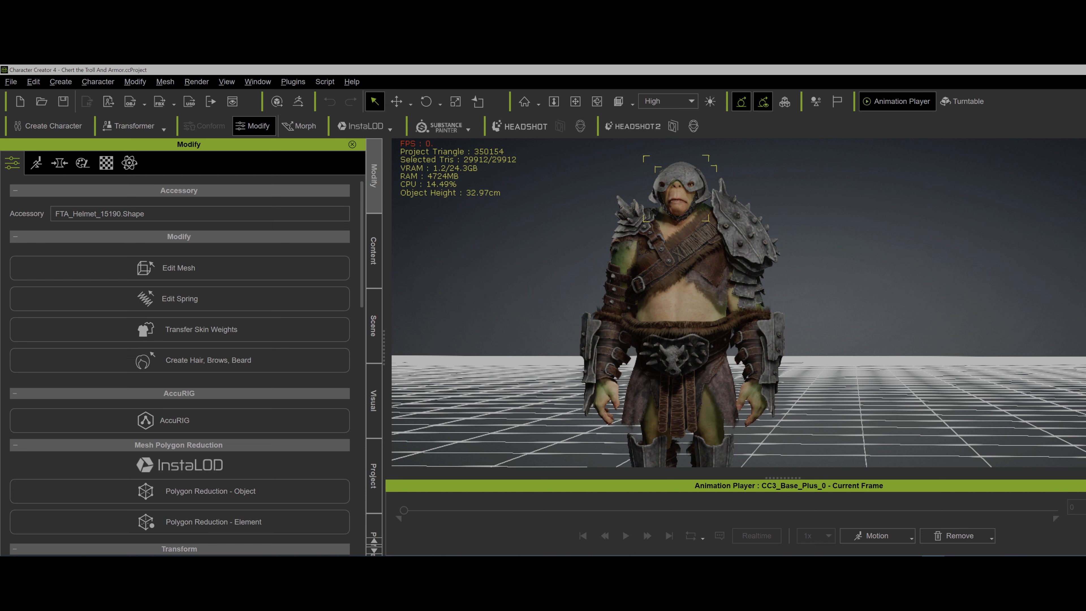
key(Delete)
alt+right_drag(684, 299, 689, 329)
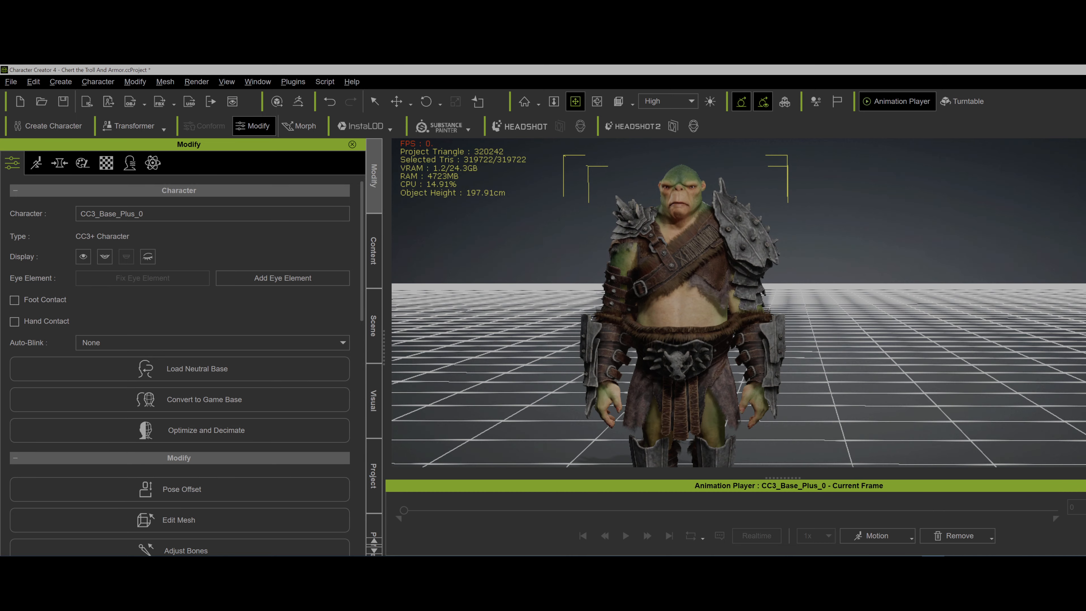
mouse_move(689, 330)
alt+mouse_down()
mouse_move(665, 329)
mouse_move(677, 329)
alt+mouse_up()
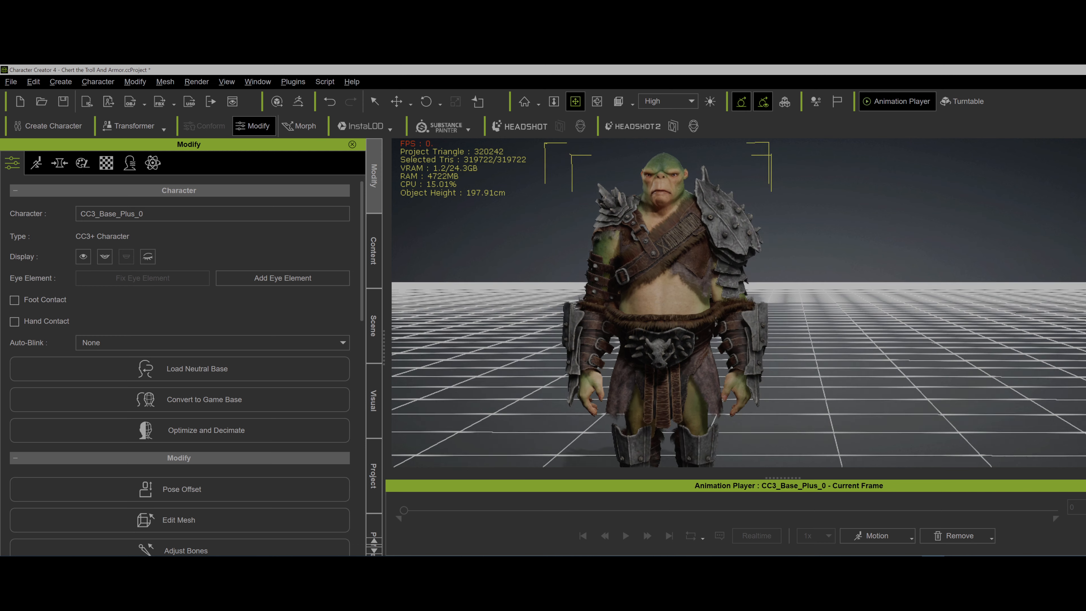
alt+right_drag(677, 329, 659, 341)
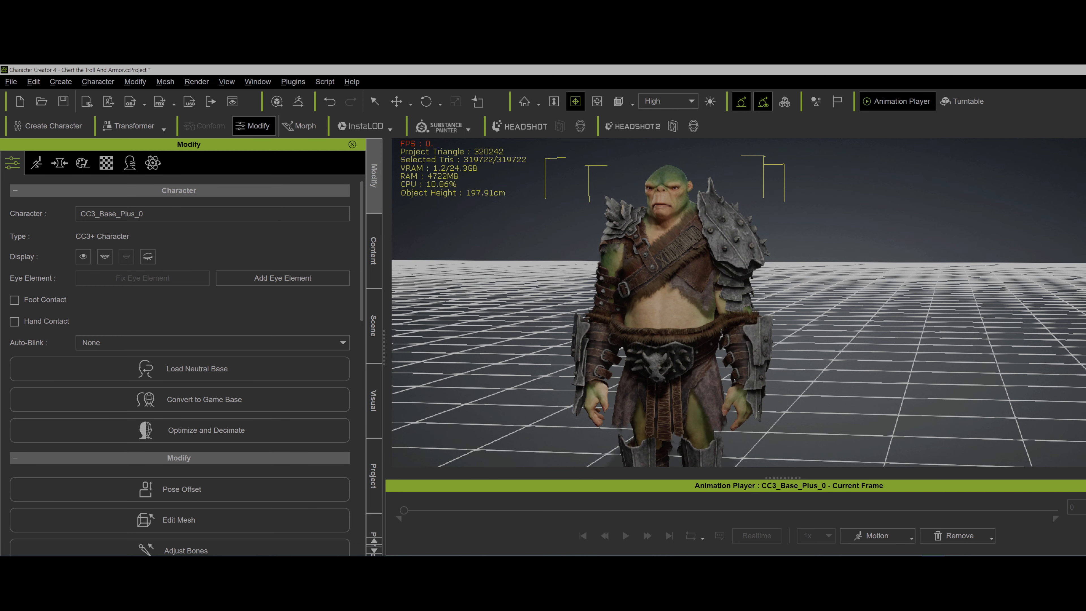
drag(658, 340, 699, 336)
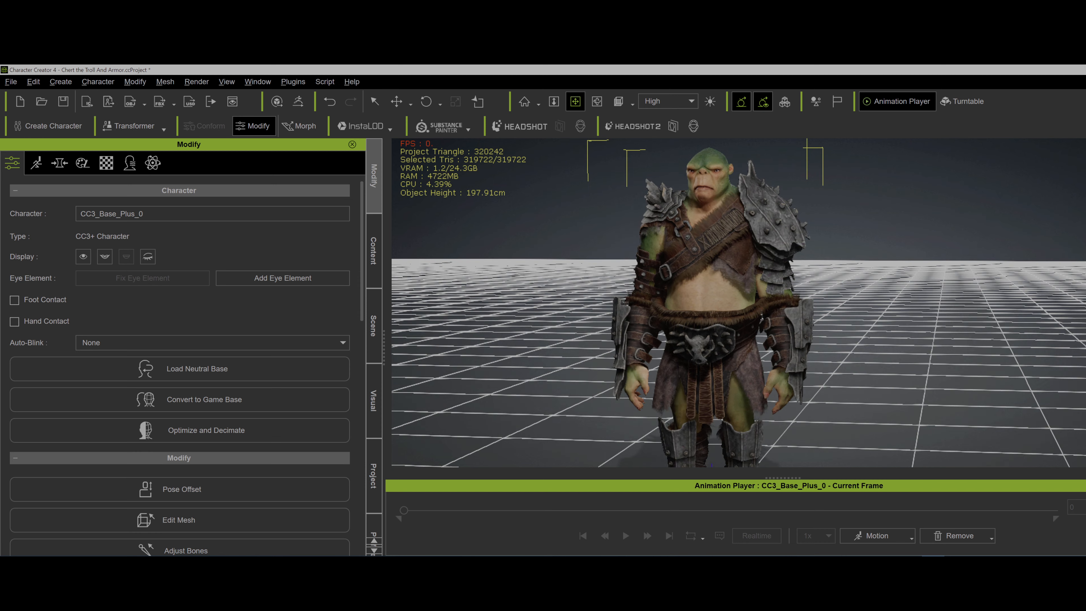
right_drag(698, 335, 672, 345)
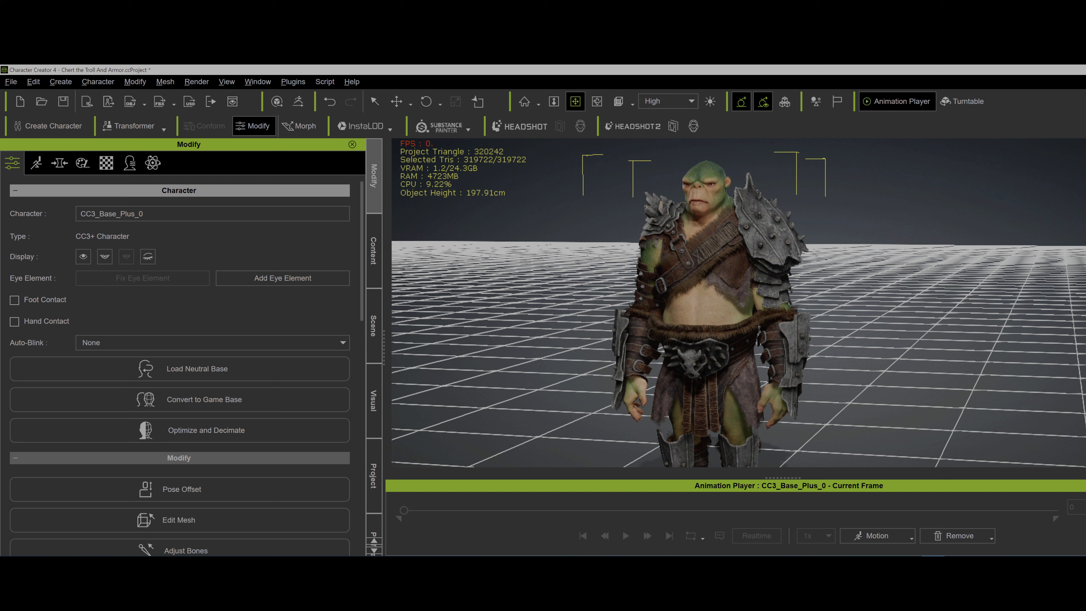
- Import Sci-Fi Captain Outfit.fbx with the CC3+ Transformer using advanced texture loading, and inspect the scene's object list
click(135, 126)
click(135, 161)
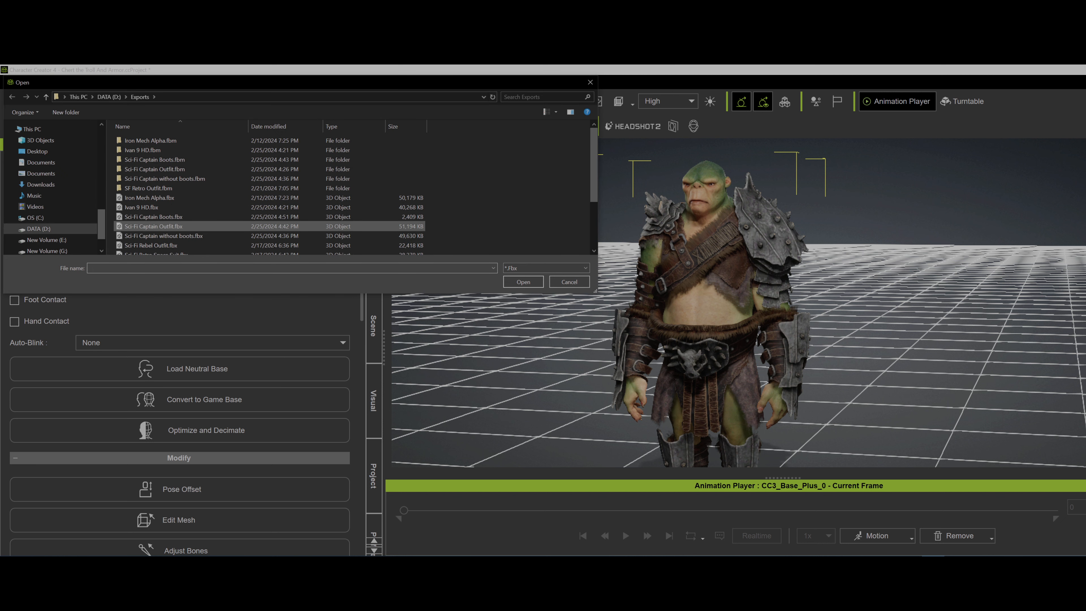
click(154, 227)
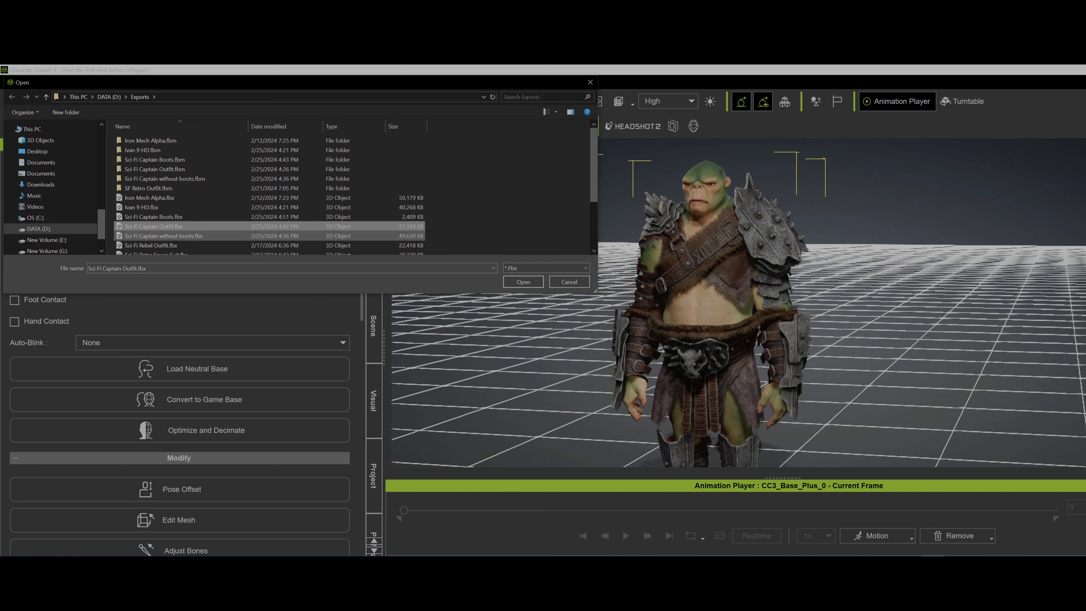
click(523, 281)
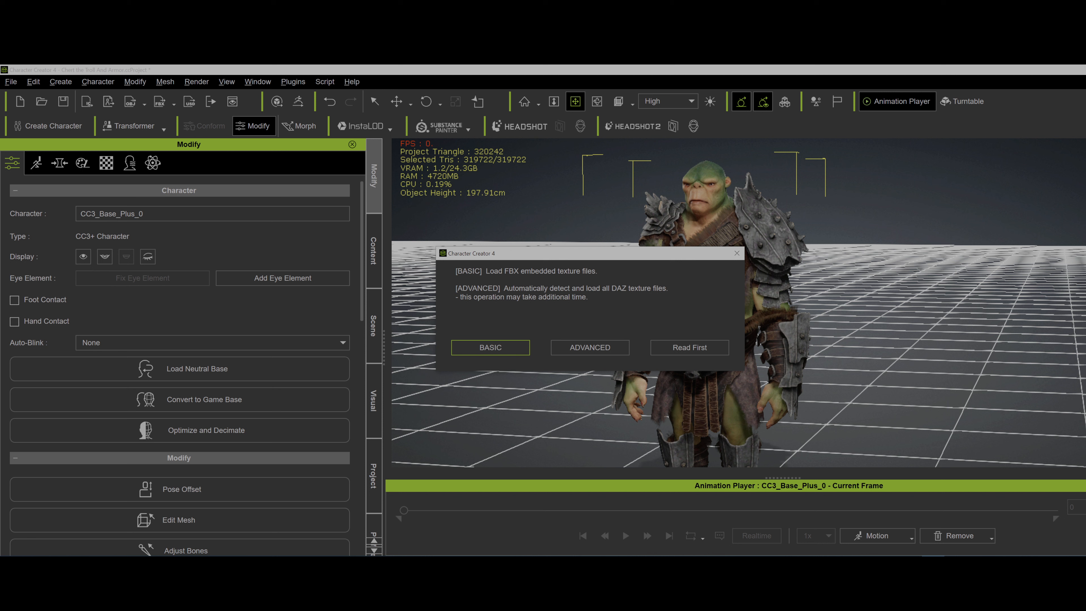
click(590, 347)
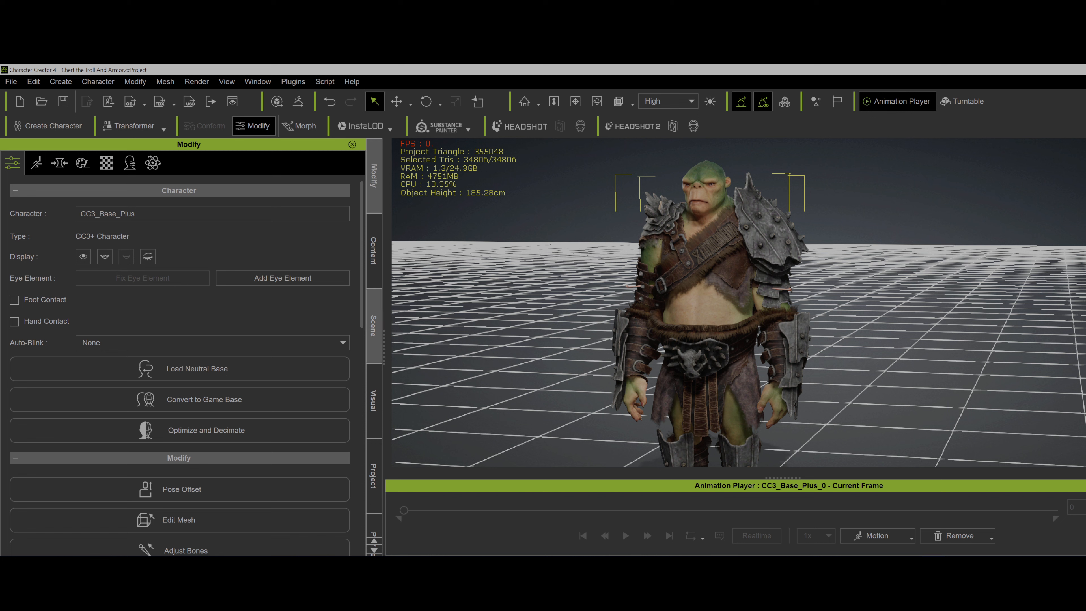
click(373, 326)
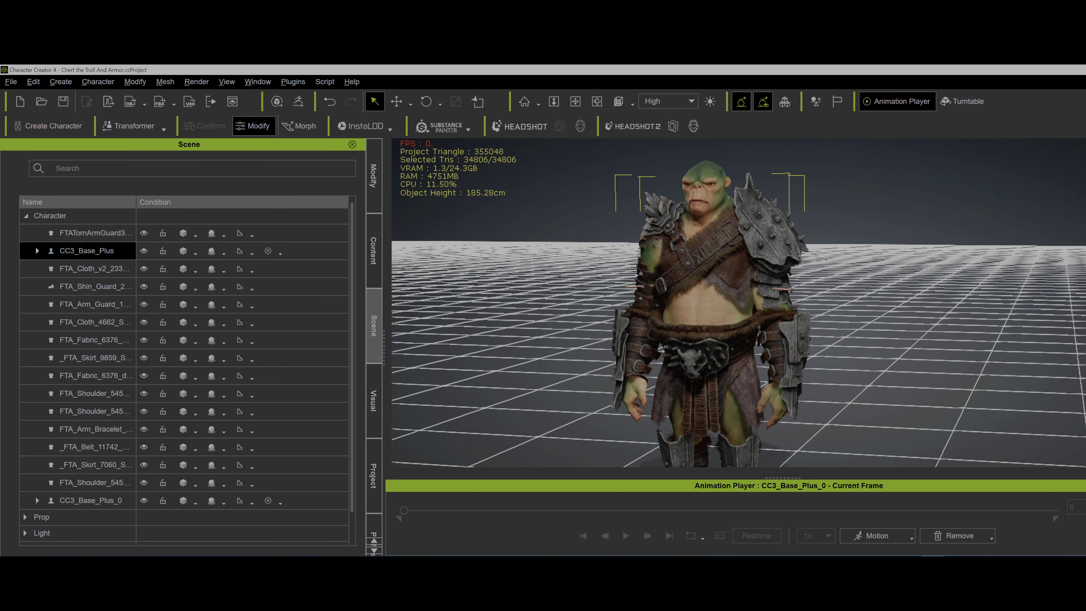
- Start a new empty project
click(11, 81)
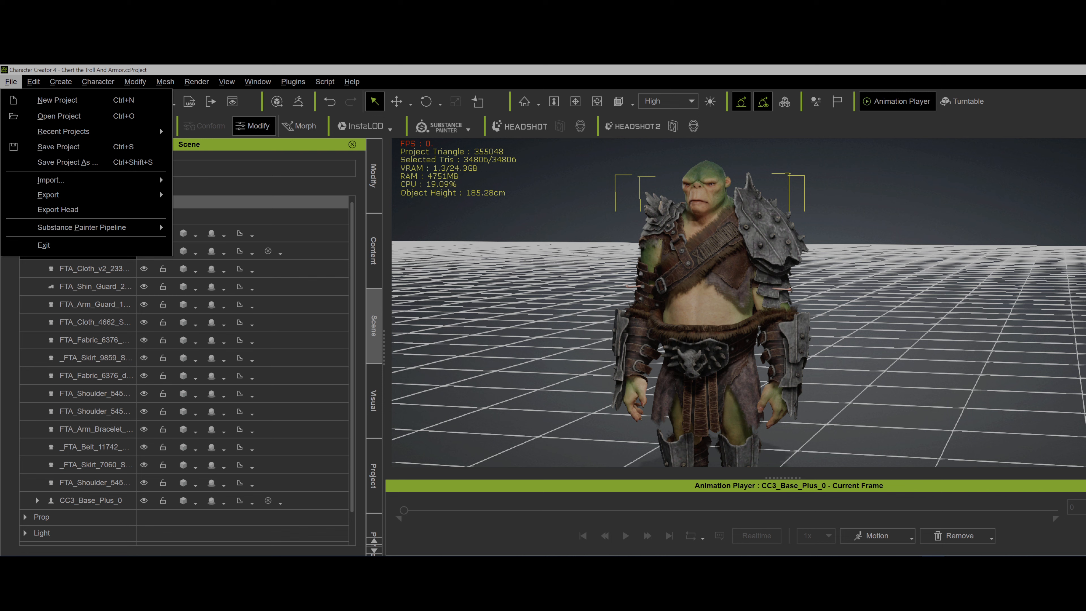
click(38, 100)
click(590, 342)
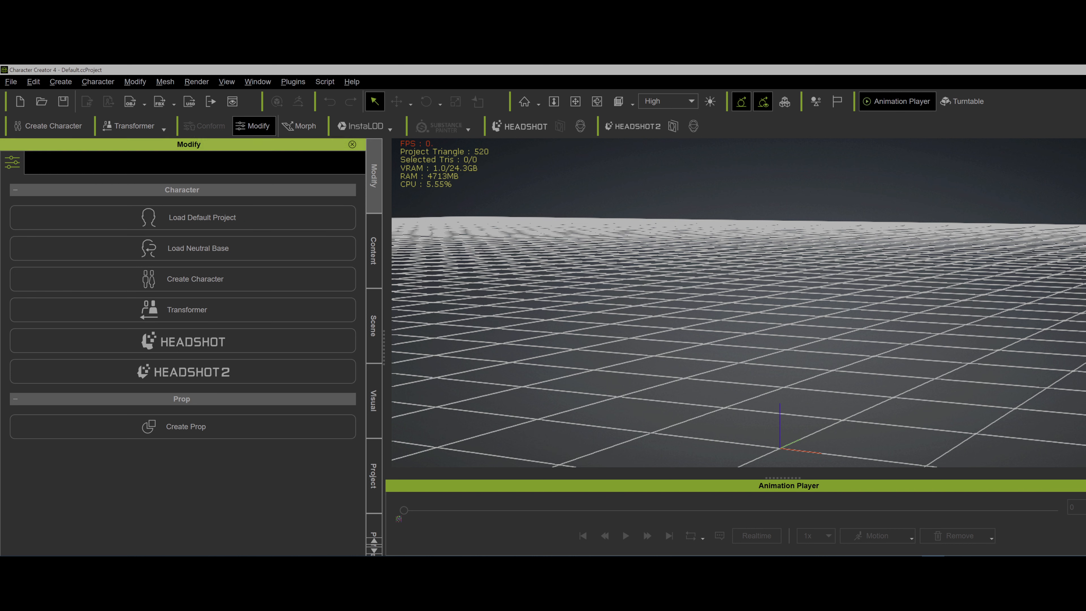
- Import Sci-Fi Captain Outfit.fbx with the CC3+ Transformer into the empty project, inspect the imported character and delete it
click(164, 129)
click(128, 162)
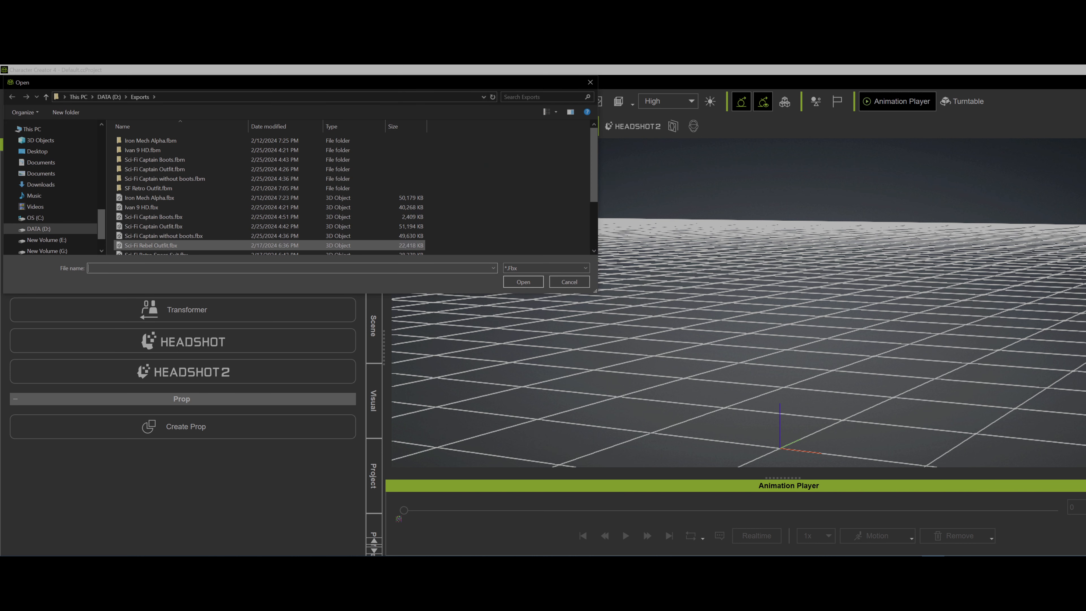
double_click(153, 226)
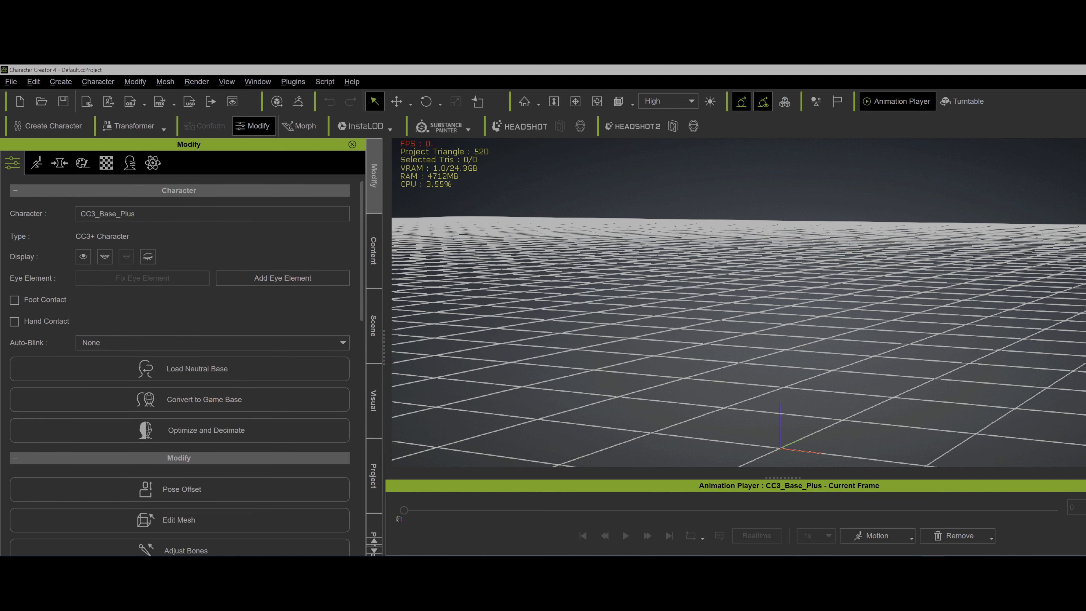
key(x)
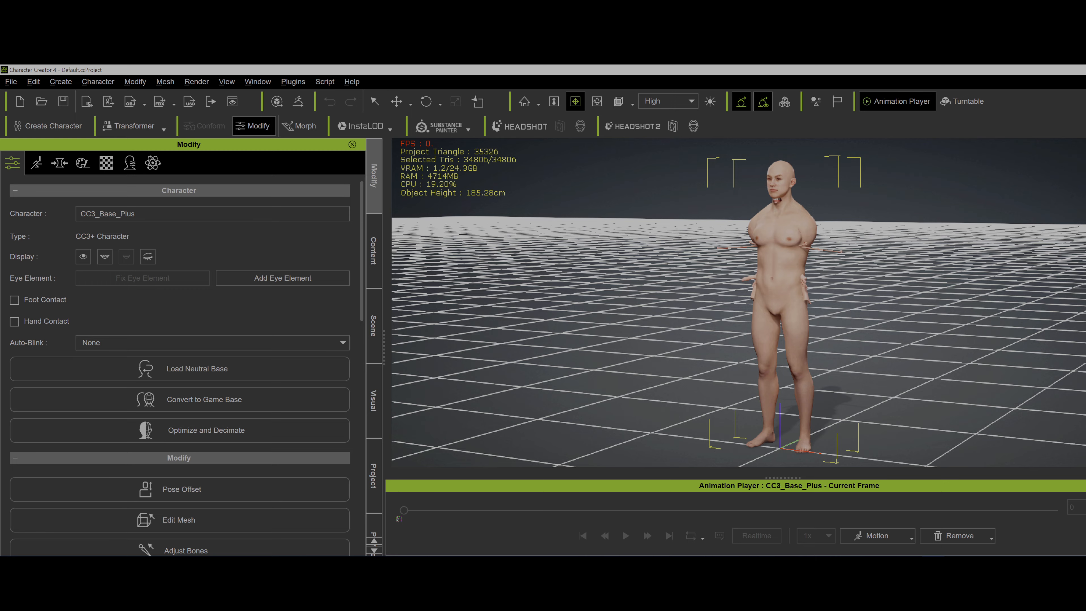
mouse_move(783, 299)
right_down()
mouse_move(637, 330)
mouse_move(611, 315)
mouse_move(789, 300)
mouse_move(789, 287)
right_up()
drag(788, 287, 759, 281)
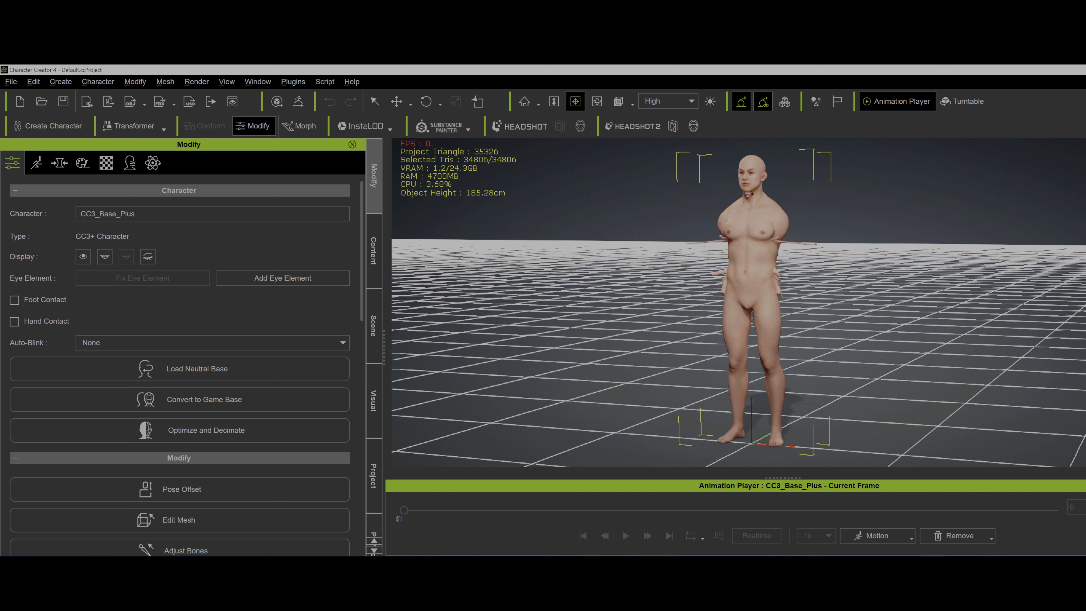
key(Delete)
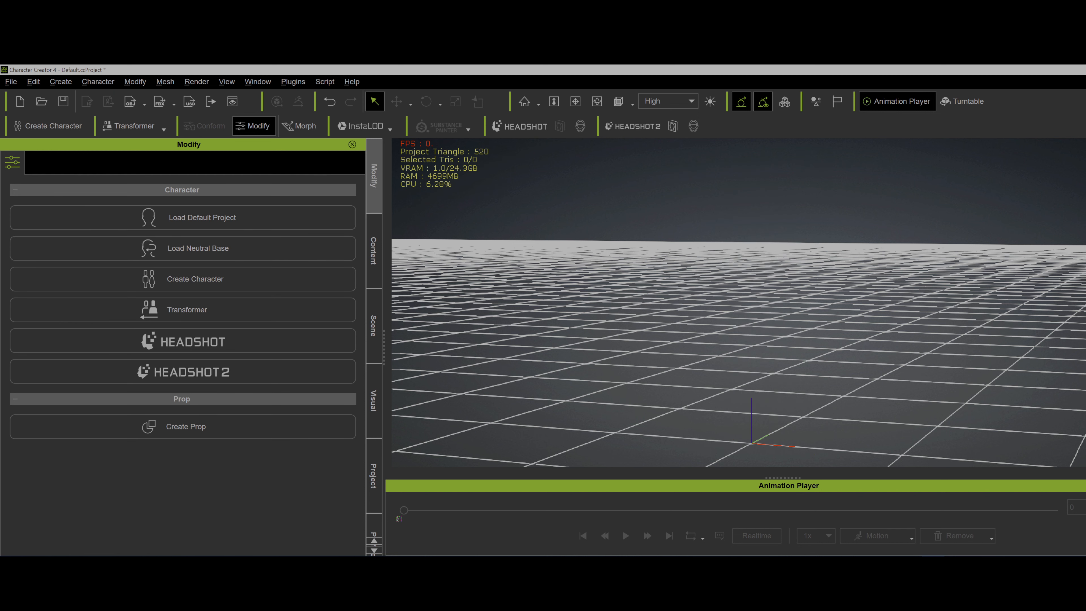
- Load Sci-Fi Captain without boots.fbx with the CC3+ Transformer using advanced texture loading
click(135, 126)
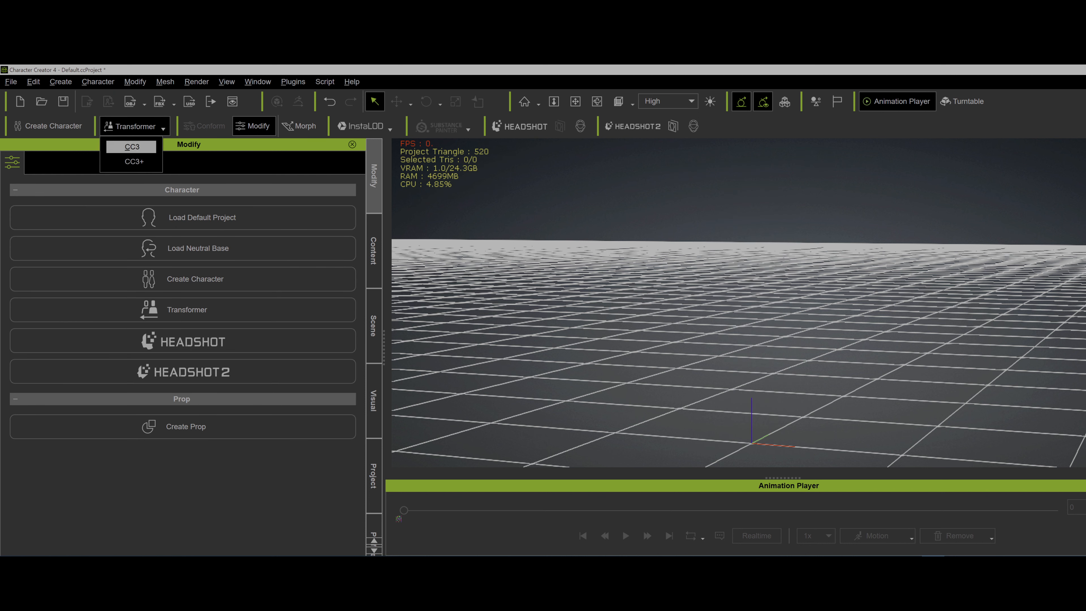
click(132, 162)
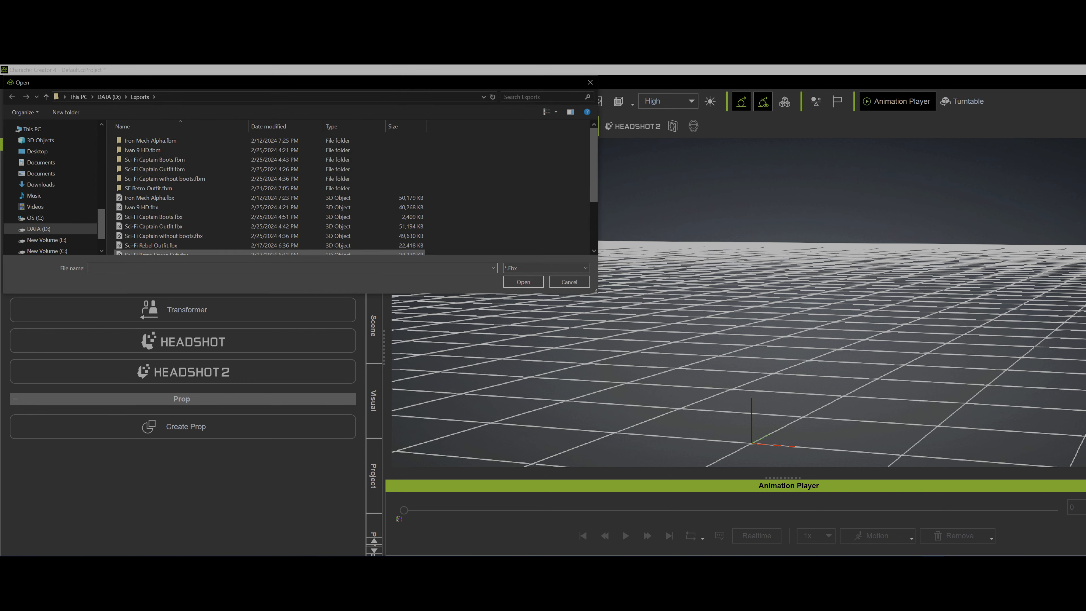
double_click(164, 235)
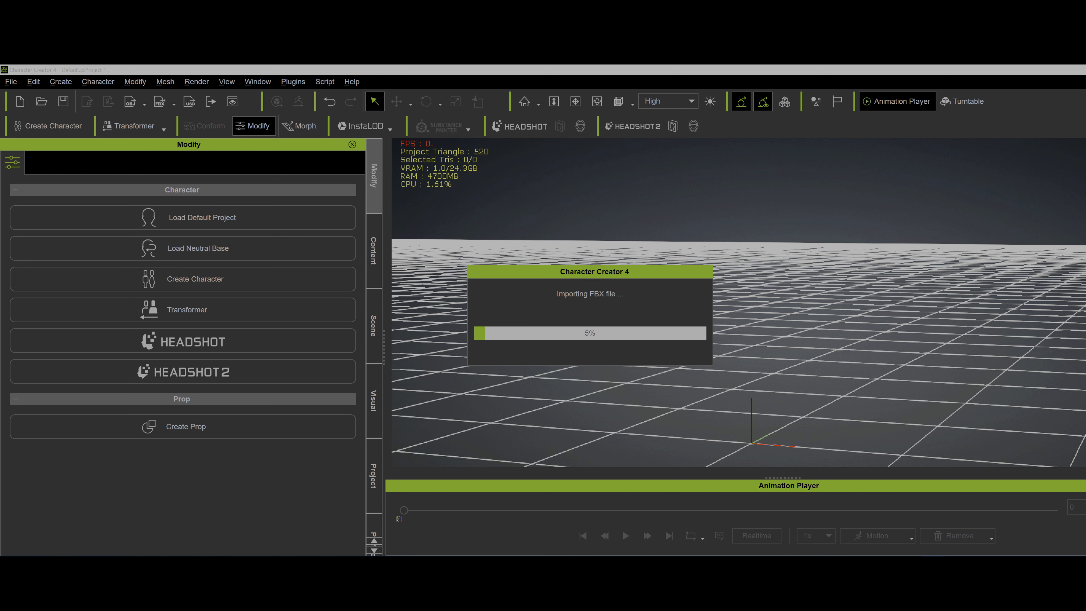
click(590, 347)
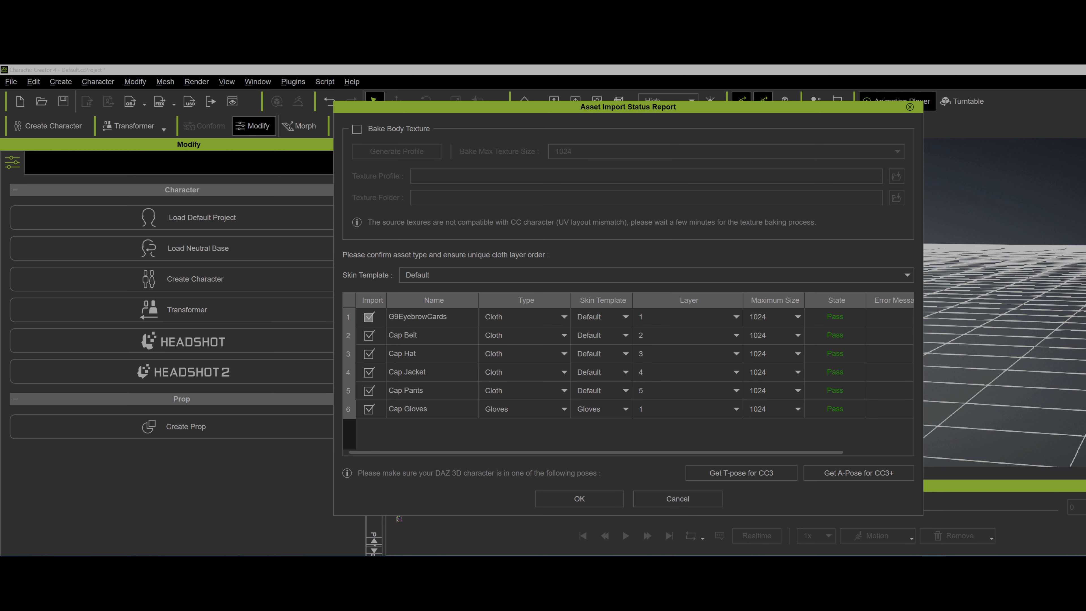
- Exclude G9EyebrowCards from the import, set Cap Hat's type to Accessory, and complete the character import
click(368, 317)
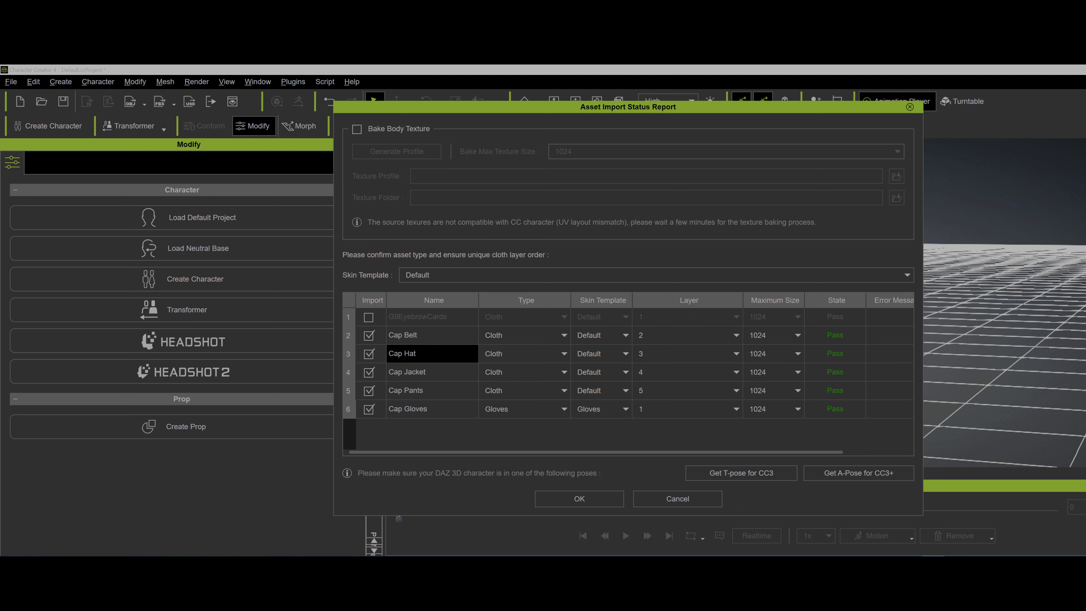
click(524, 353)
click(509, 388)
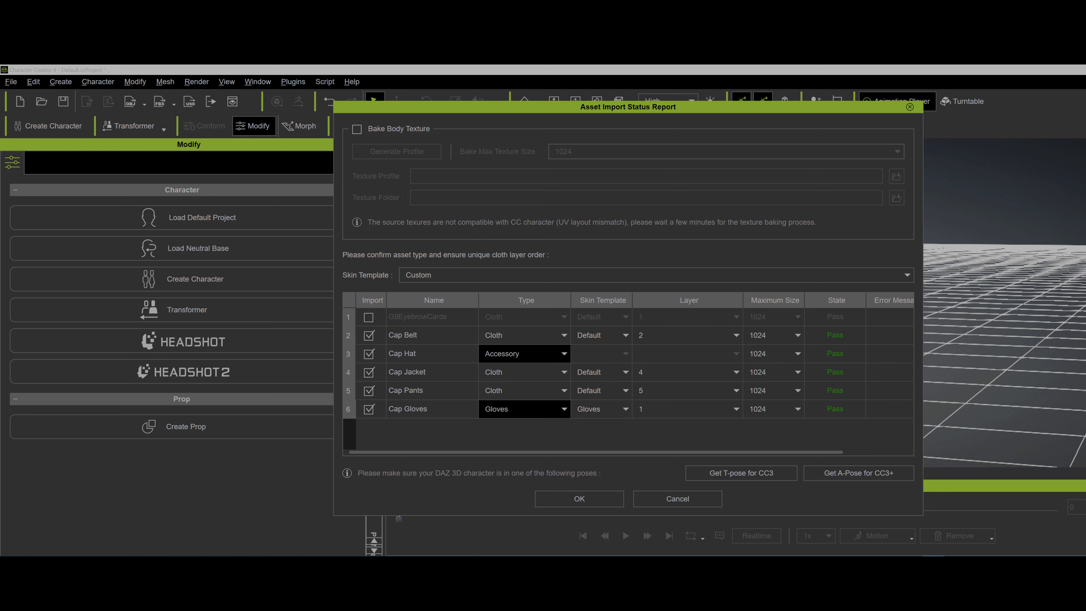
click(579, 498)
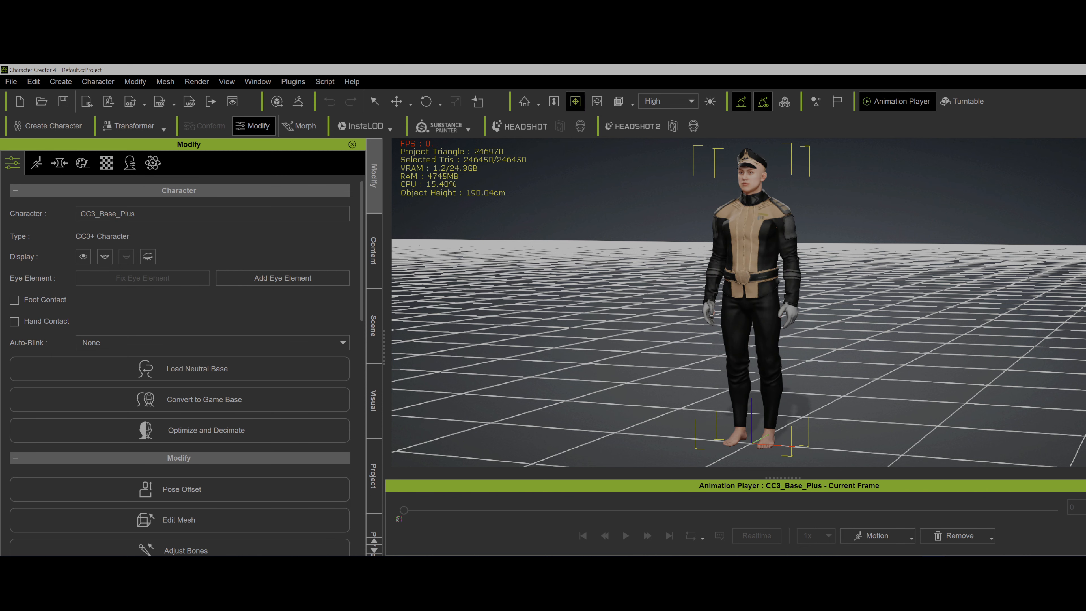
middle_drag(749, 300, 691, 302)
right_drag(691, 302, 772, 280)
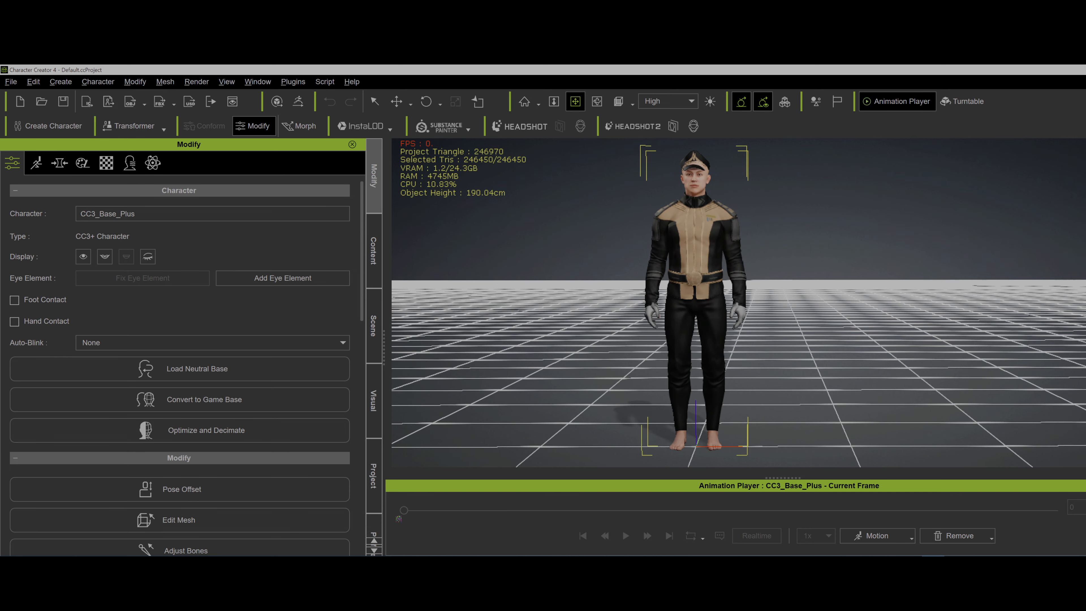
middle_drag(772, 280, 771, 274)
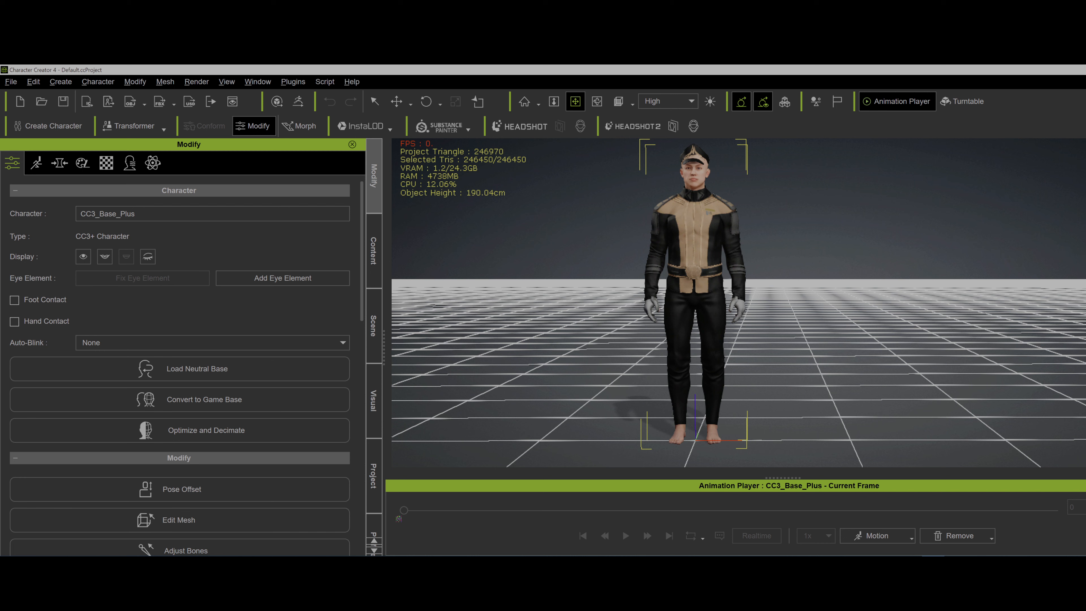
- Switch to DAZ Studio and delete the existing boots prop from the scene
mouse_move(241, 554)
click(149, 547)
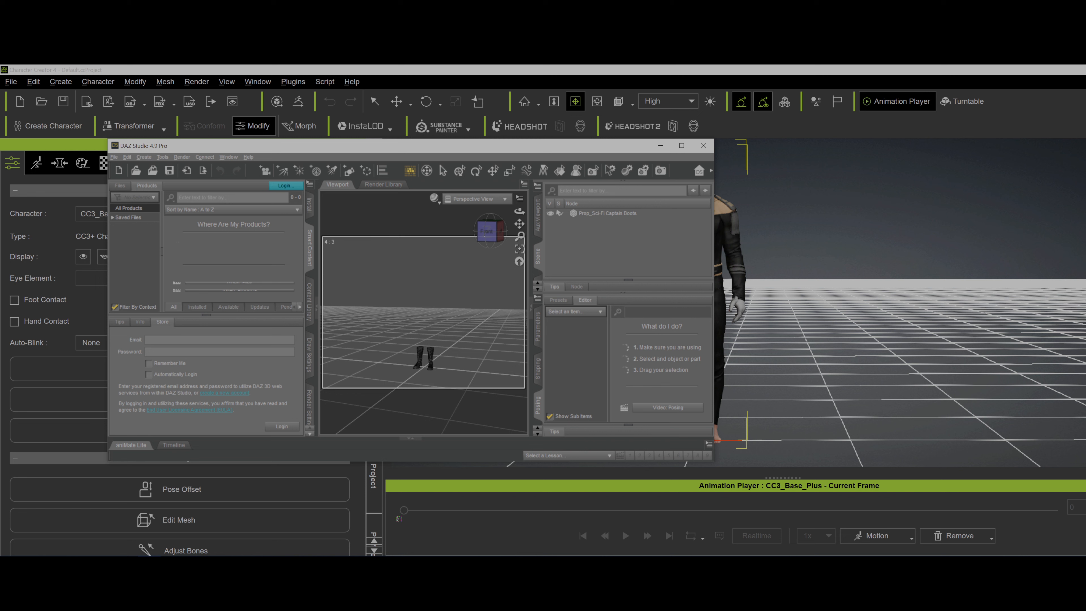
key(Delete)
- Add Sci-Fi Captain Boots.duf from the Sci-Fi Captain Outfit folder to the DAZ Studio scene
key(alt+Tab)
key(alt+Tab)
key(alt+Tab)
key(alt+Tab)
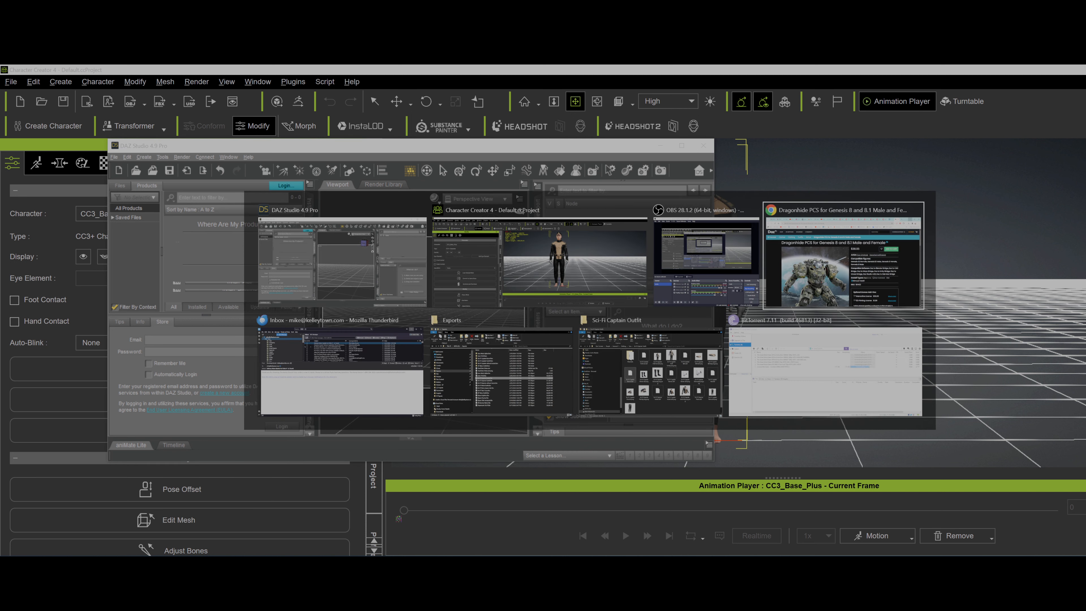
key(alt+Tab)
key(alt+Tab)
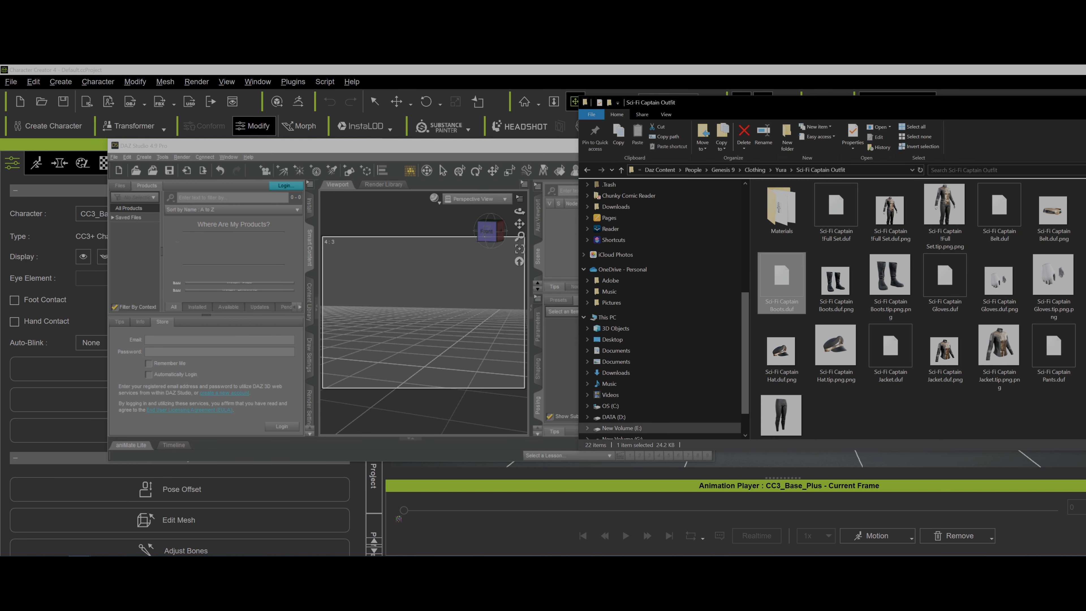
drag(782, 281, 428, 308)
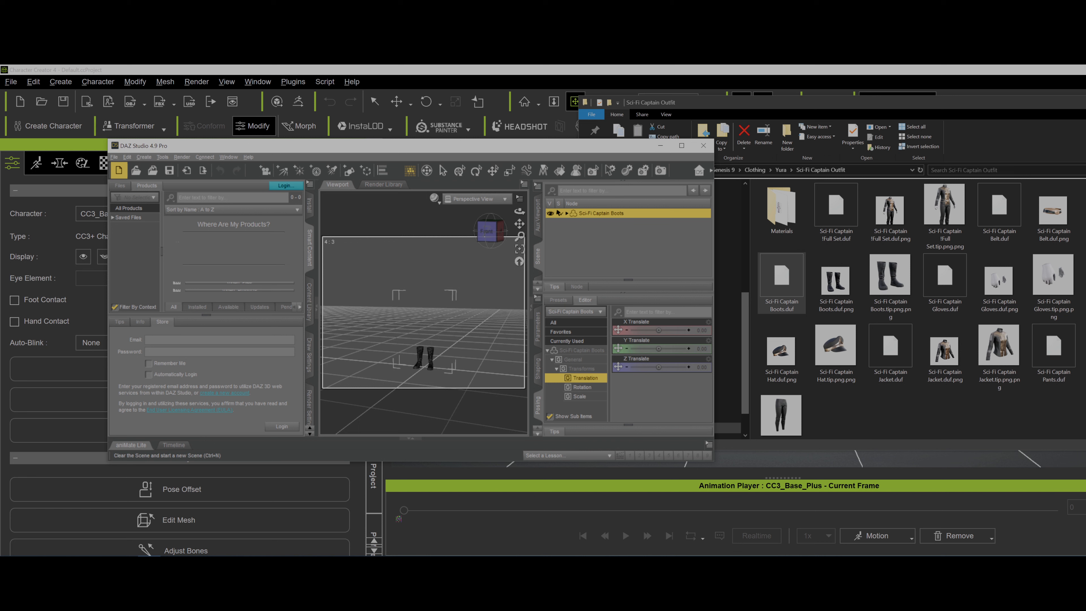
- Open the figure rigging commands for the Sci-Fi Captain Boots in DAZ Studio
click(127, 157)
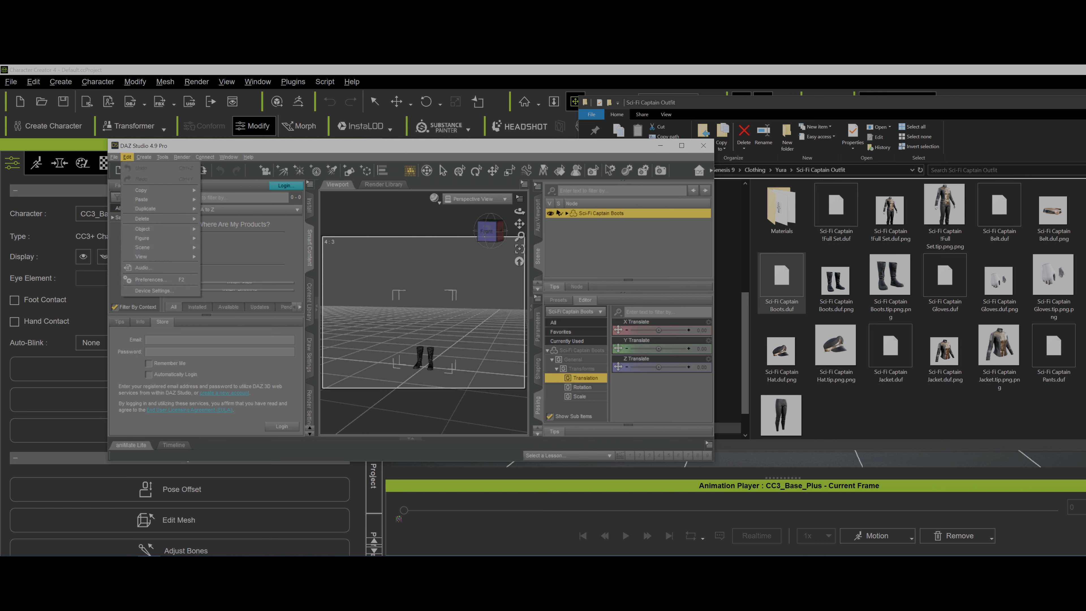
mouse_move(148, 238)
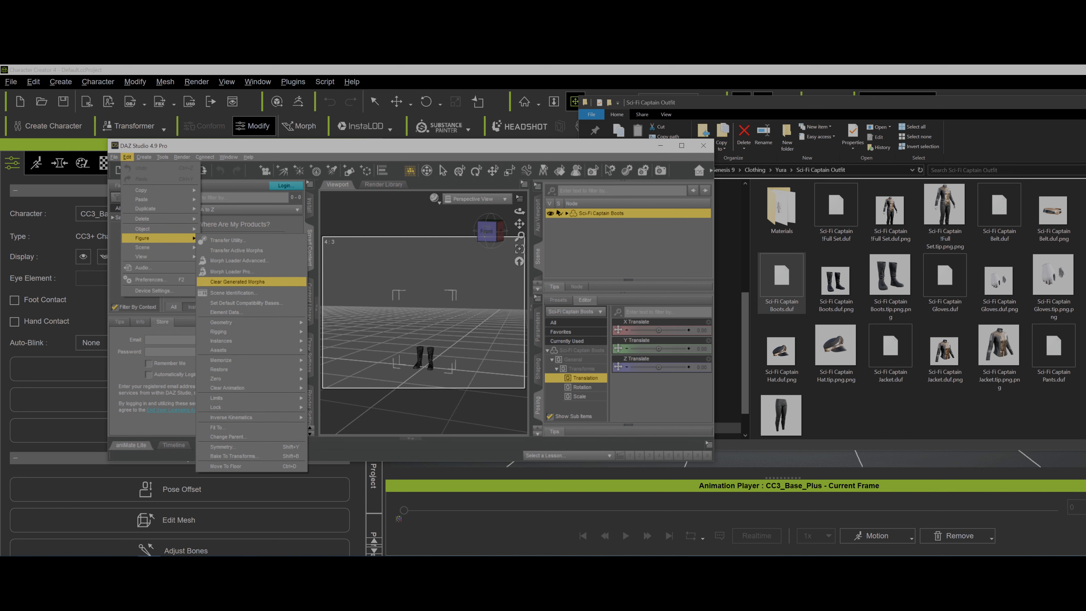
mouse_move(220, 332)
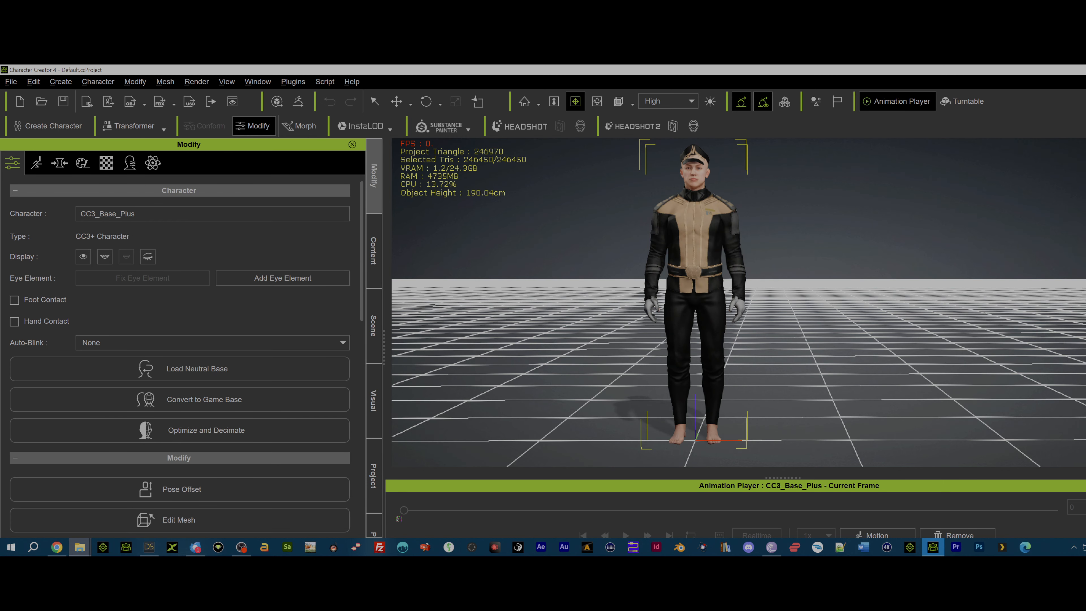
- Switch to Character Creator 4 and import Sci-Fi Captain Boots.fbx from the Exports folder as a prop
mouse_move(79, 546)
click(115, 509)
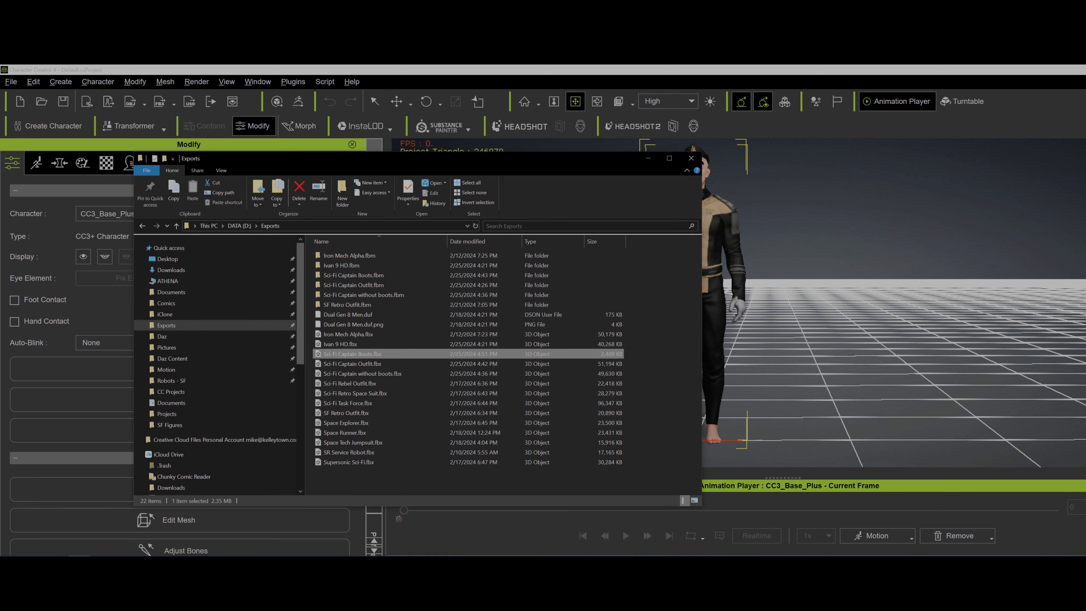
drag(456, 351, 881, 345)
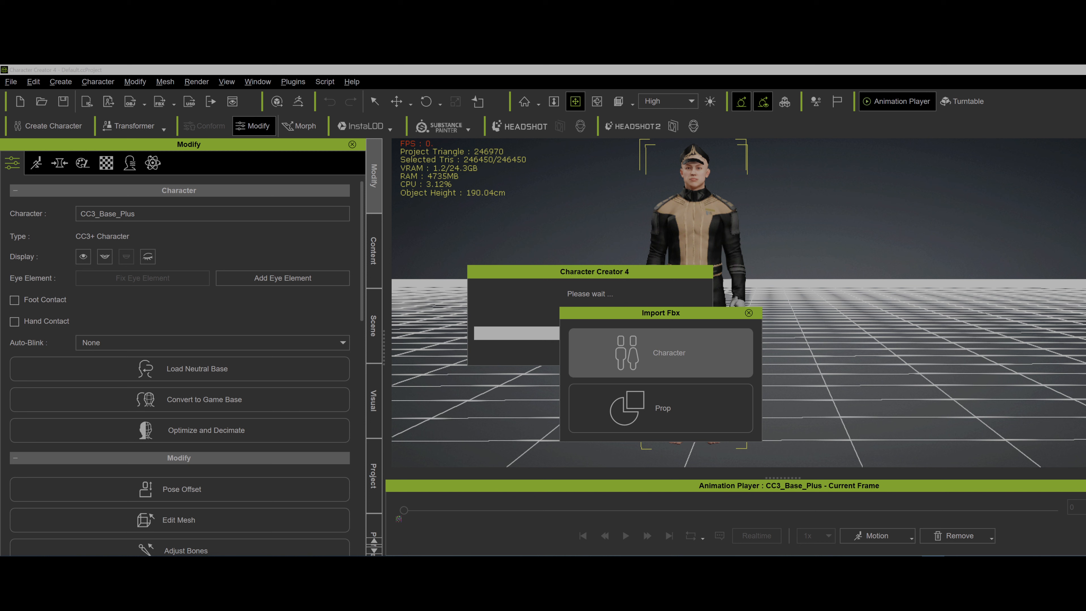
click(661, 408)
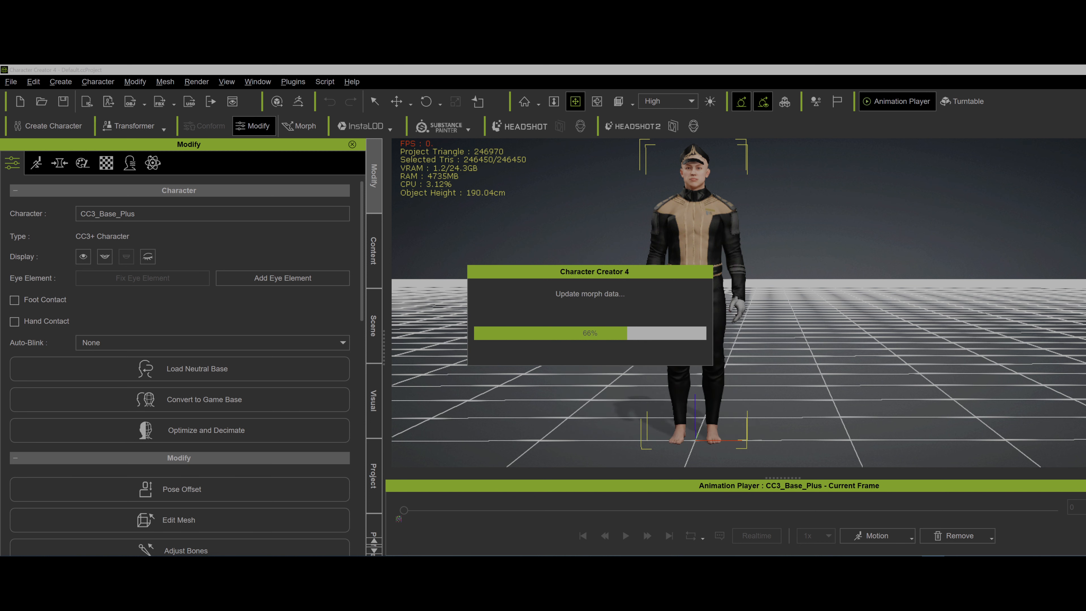
- Attach the Sci-Fi Captain Boots prop to the character's right foot bone, CC_Base_R_Foot
middle_drag(738, 326, 681, 289)
scroll(738, 321, up, 4)
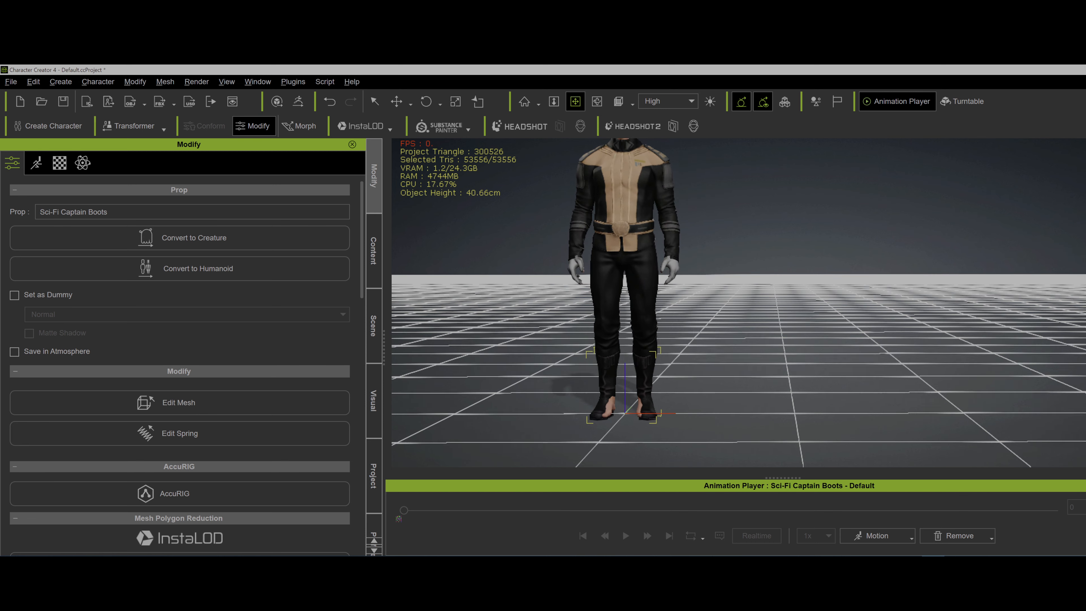
middle_drag(738, 321, 779, 327)
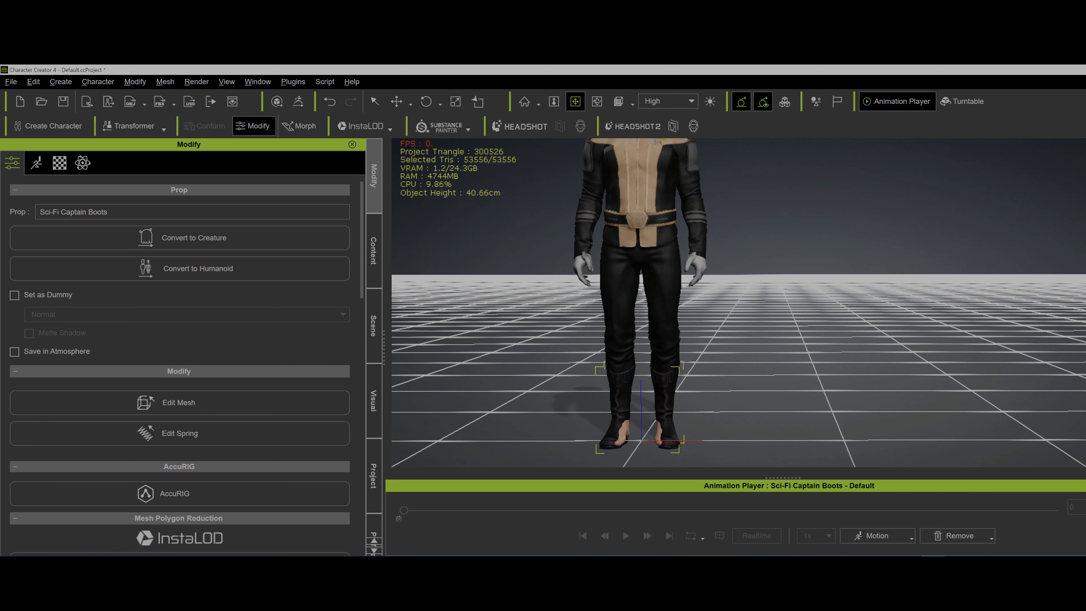
scroll(179, 363, down, 6)
scroll(180, 364, down, 5)
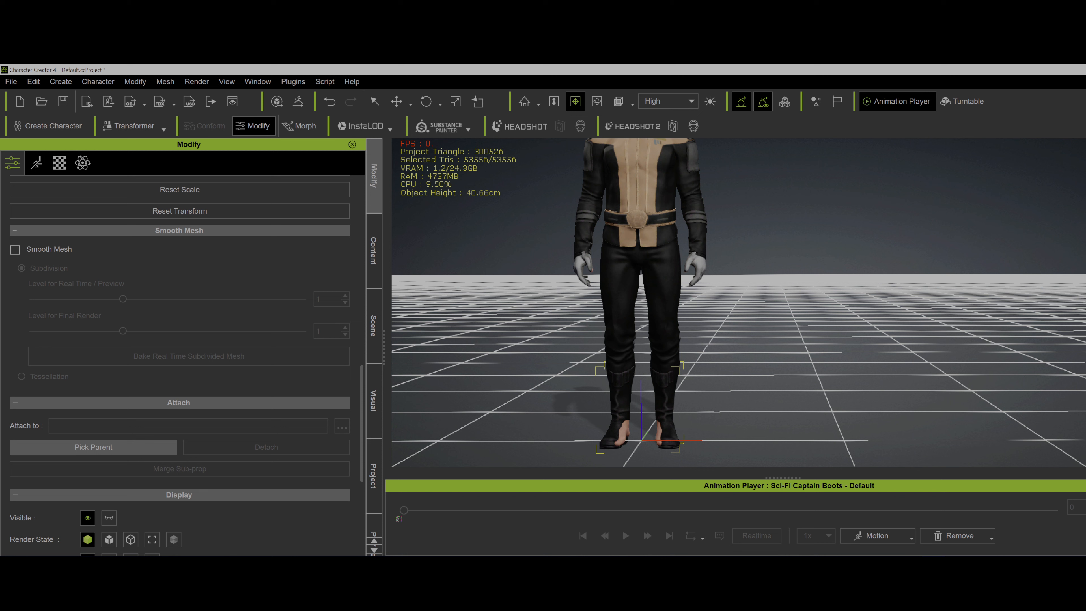
click(93, 447)
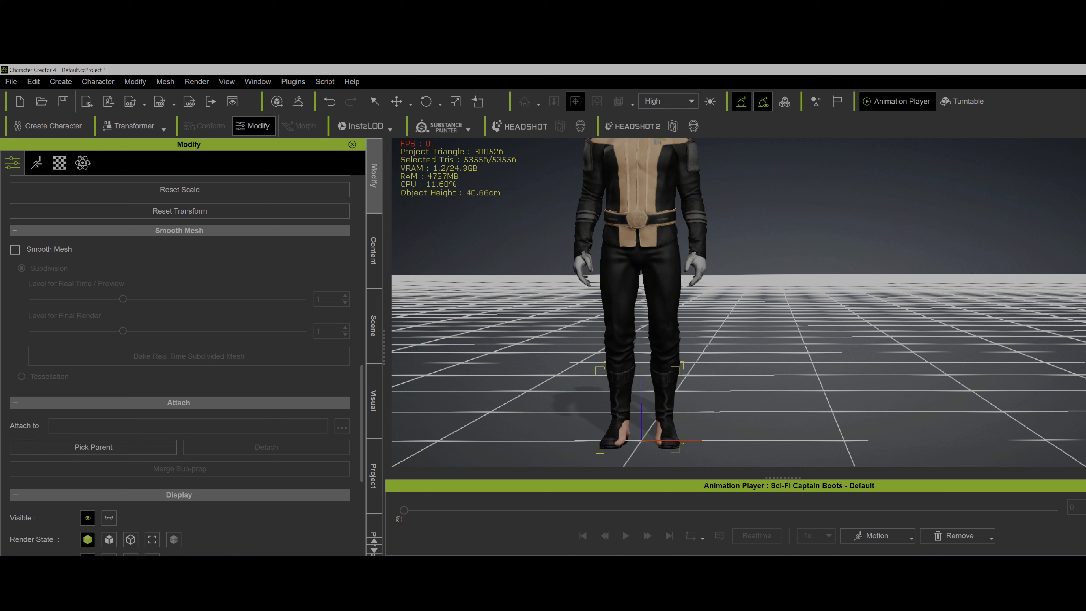
click(622, 434)
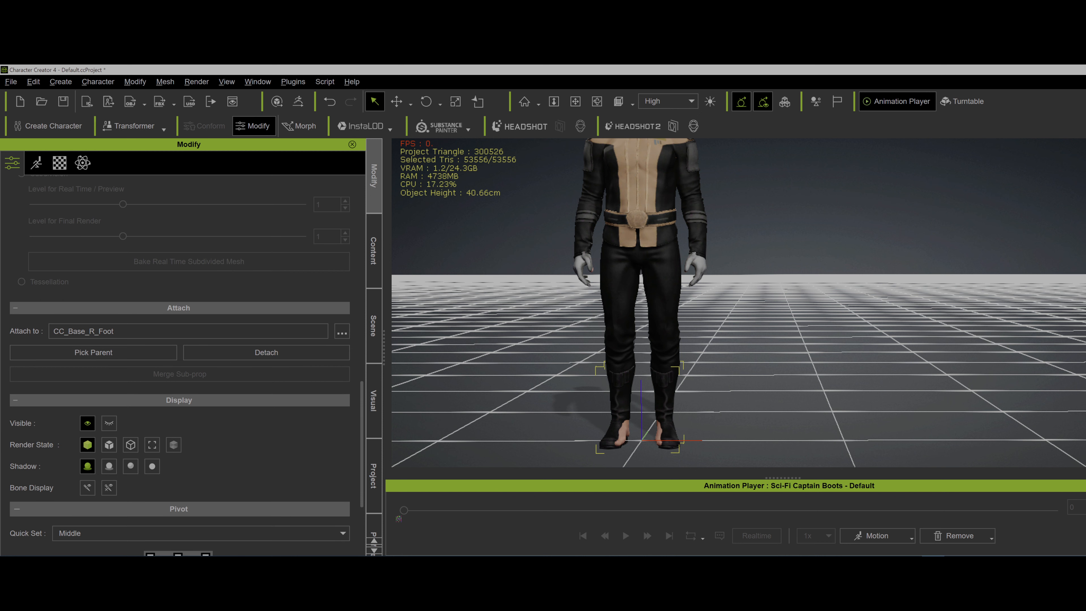
- Transfer skin weights to the boots using the Shoes template
scroll(180, 363, up, 15)
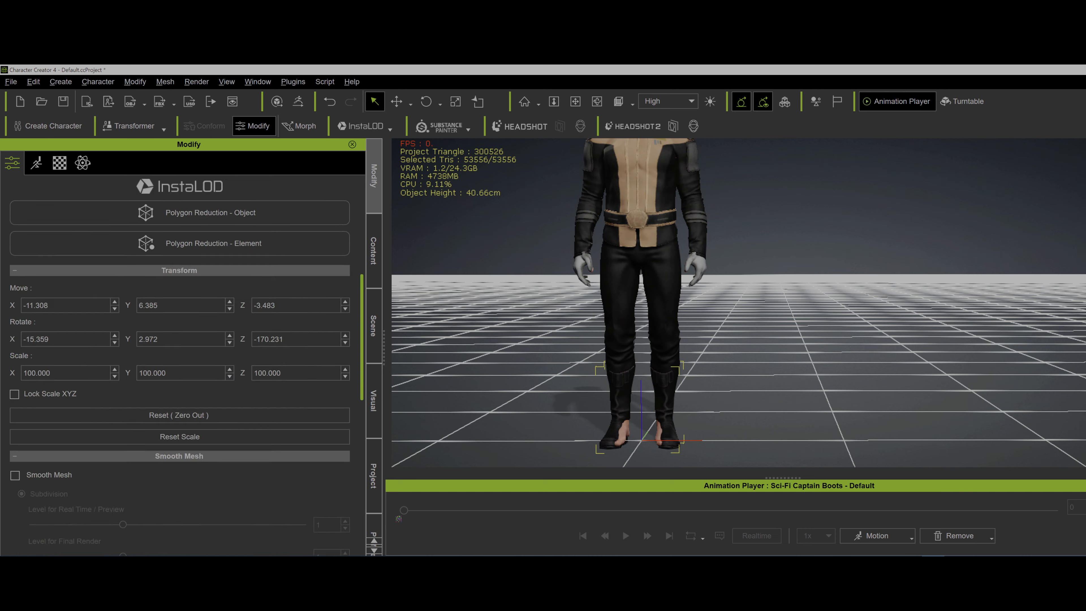
scroll(180, 315, up, 1)
click(179, 314)
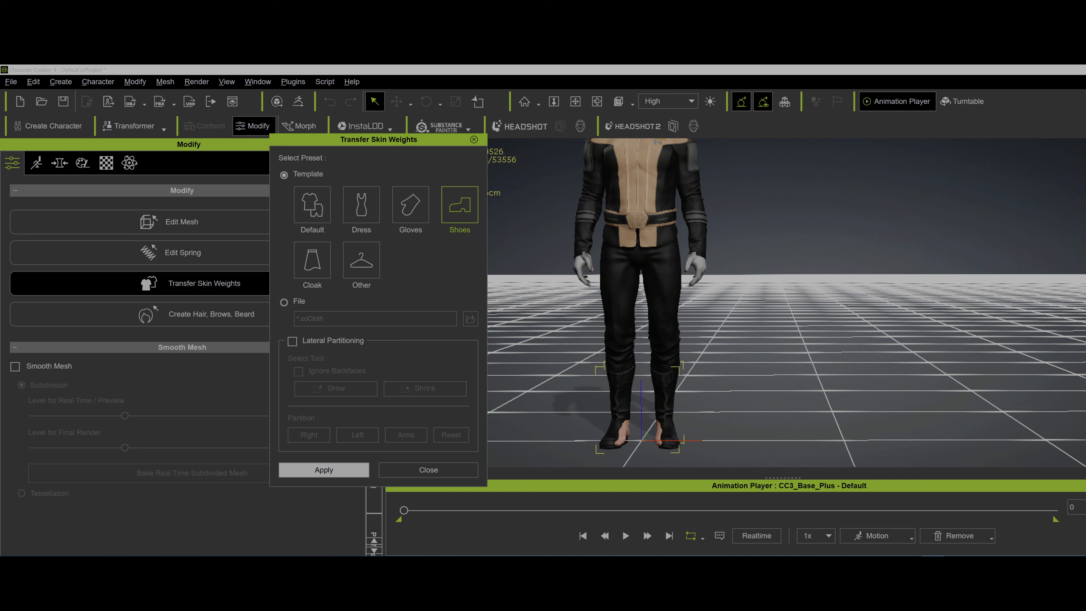
click(323, 470)
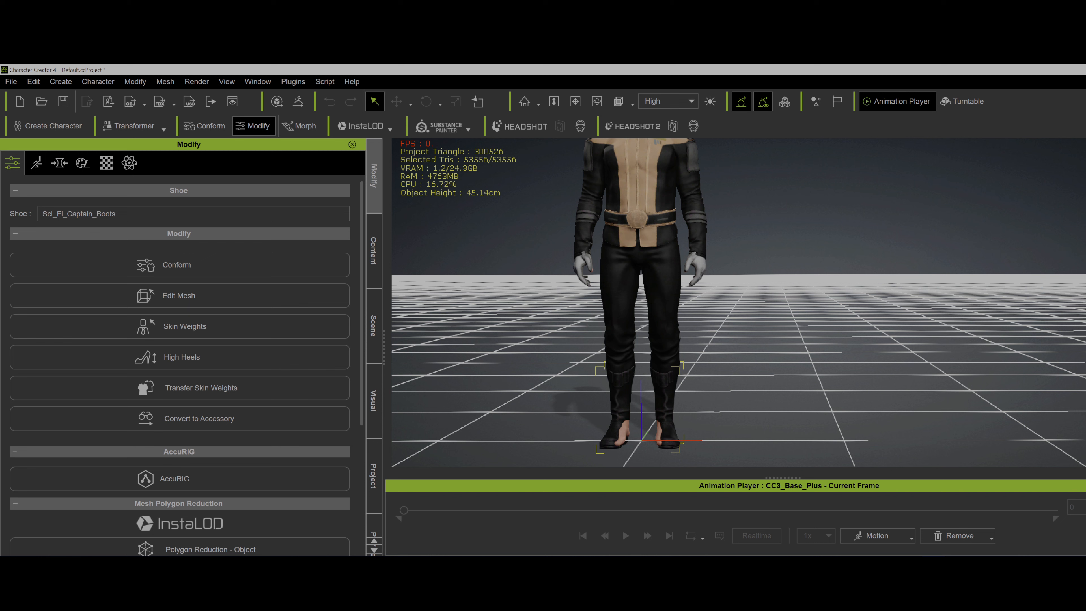
- In the boots' vertex editing mode, select all vertices of the character's right boot and shift them slightly inward
mouse_move(641, 300)
middle_down()
mouse_move(625, 327)
mouse_move(629, 314)
middle_up()
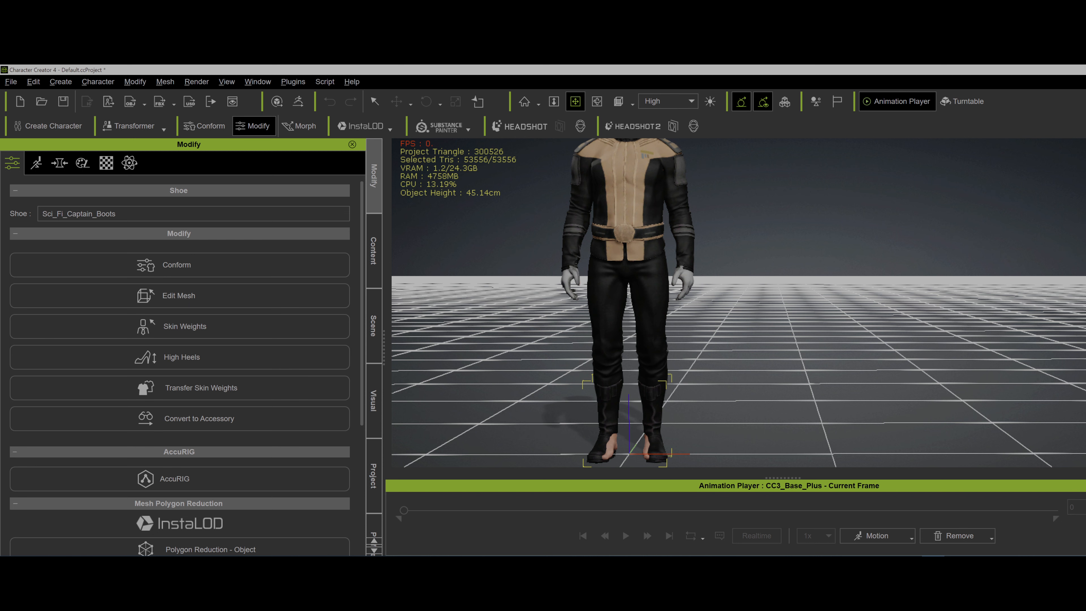
middle_drag(630, 314, 629, 257)
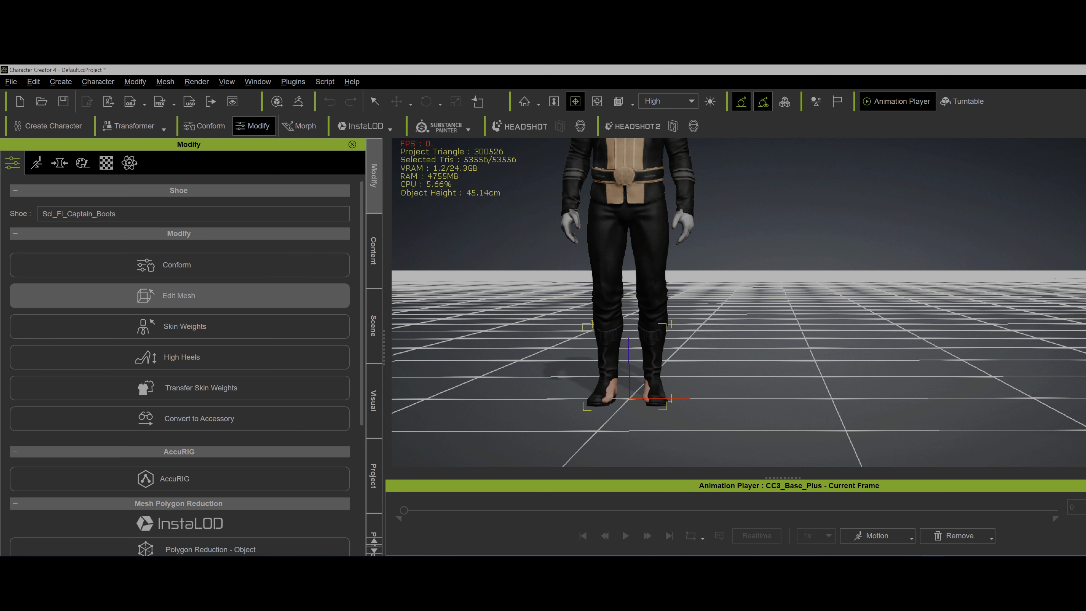
click(179, 295)
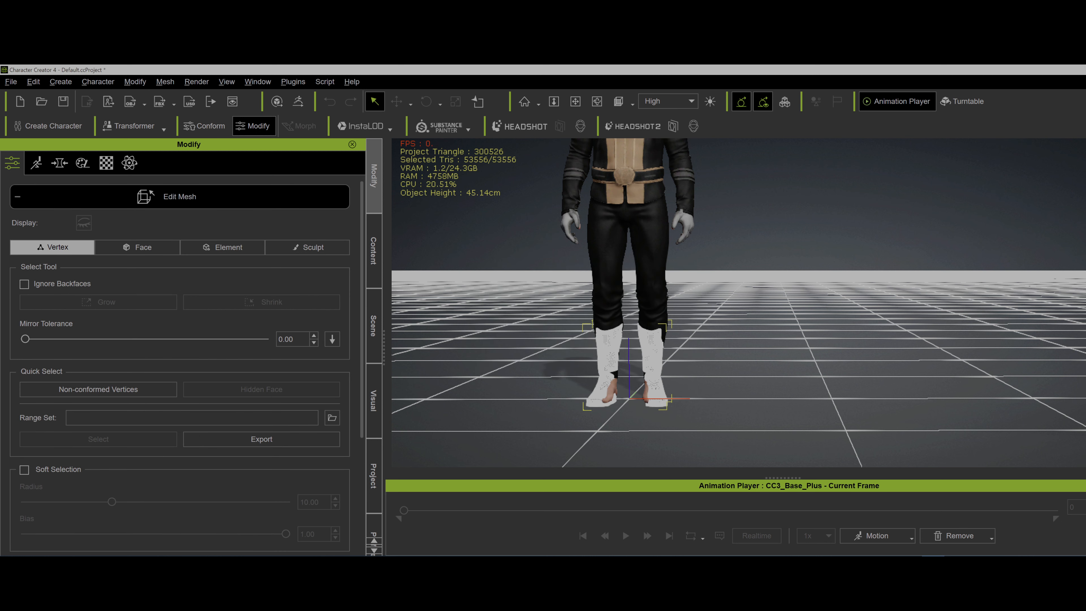
click(575, 101)
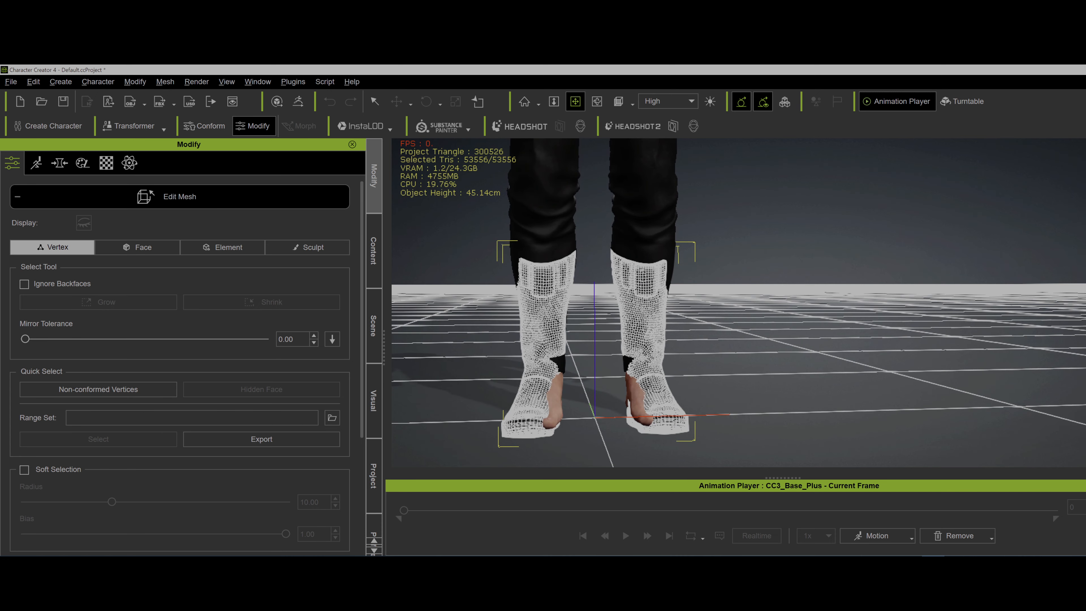
key(q)
drag(467, 234, 589, 459)
key(e)
key(w)
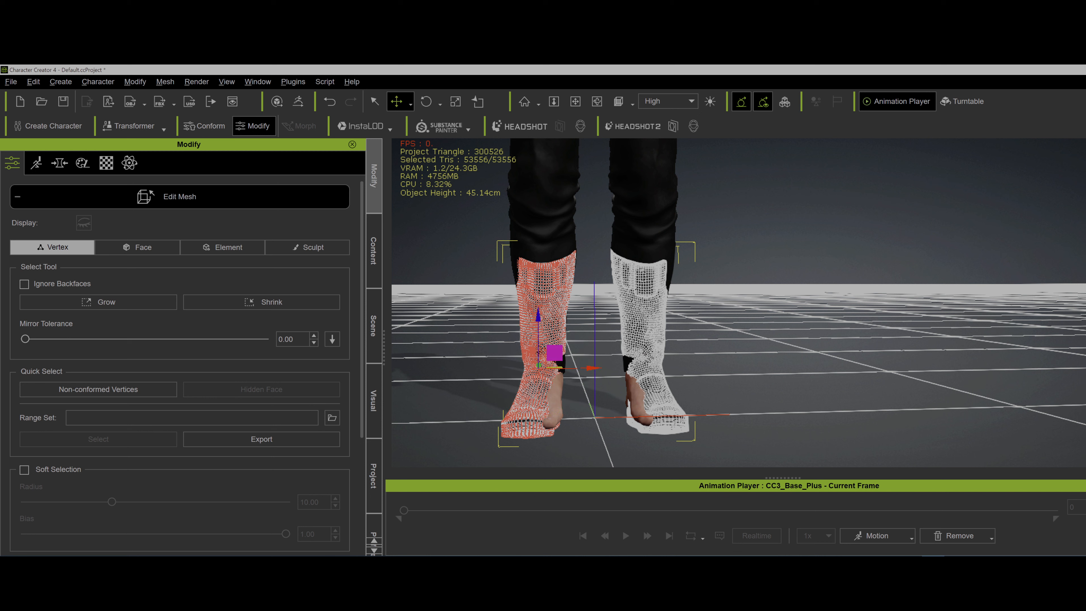
drag(592, 368, 595, 368)
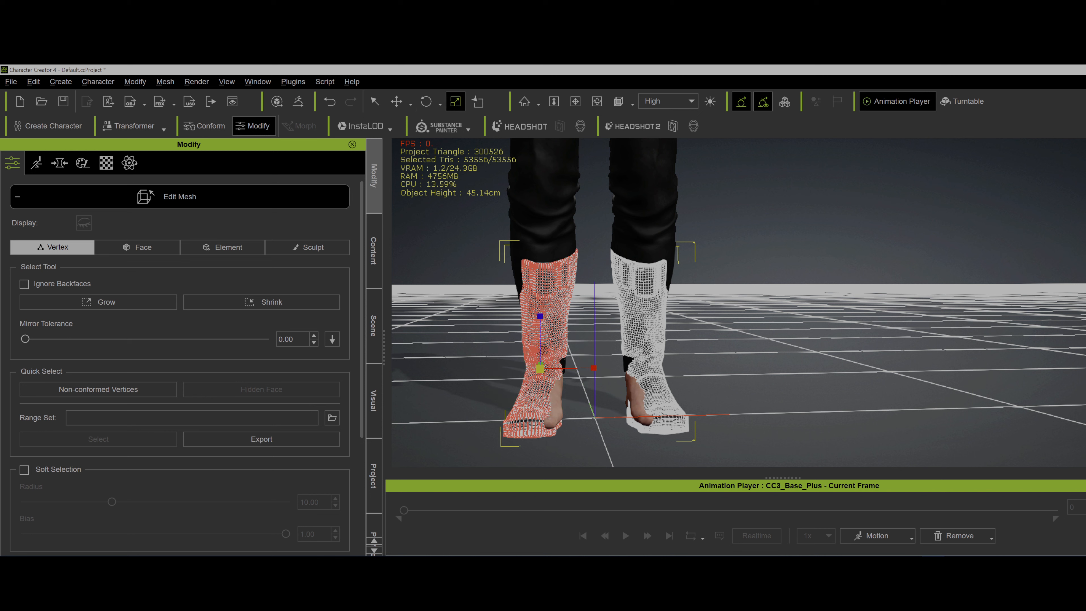
- Rotate the right boot so its toe lines up with the bare foot, and fine-tune its position
key(e)
drag(539, 373, 557, 349)
key(w)
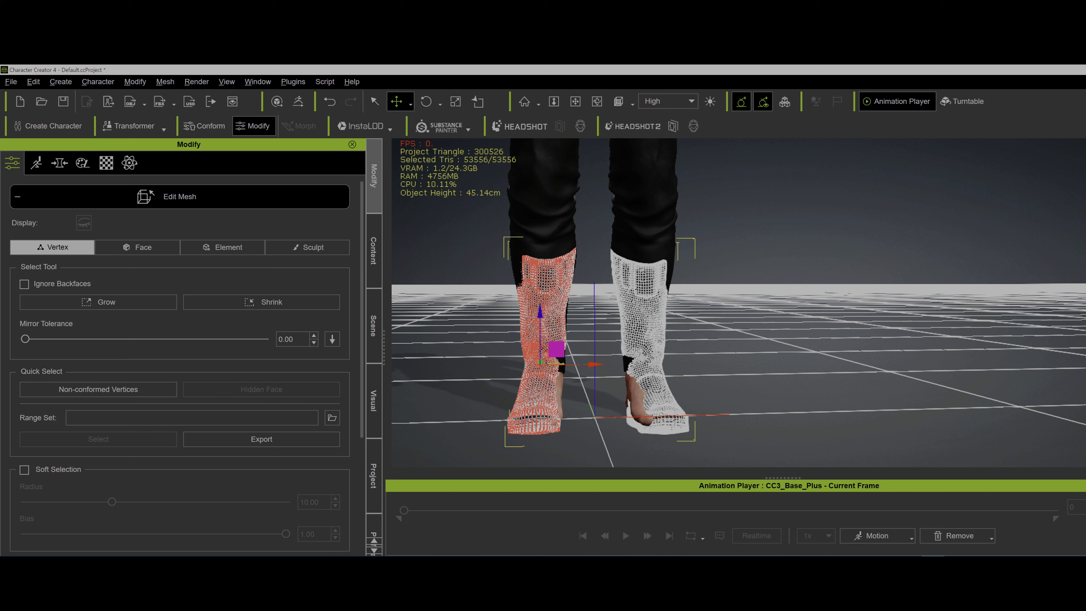
drag(557, 349, 558, 350)
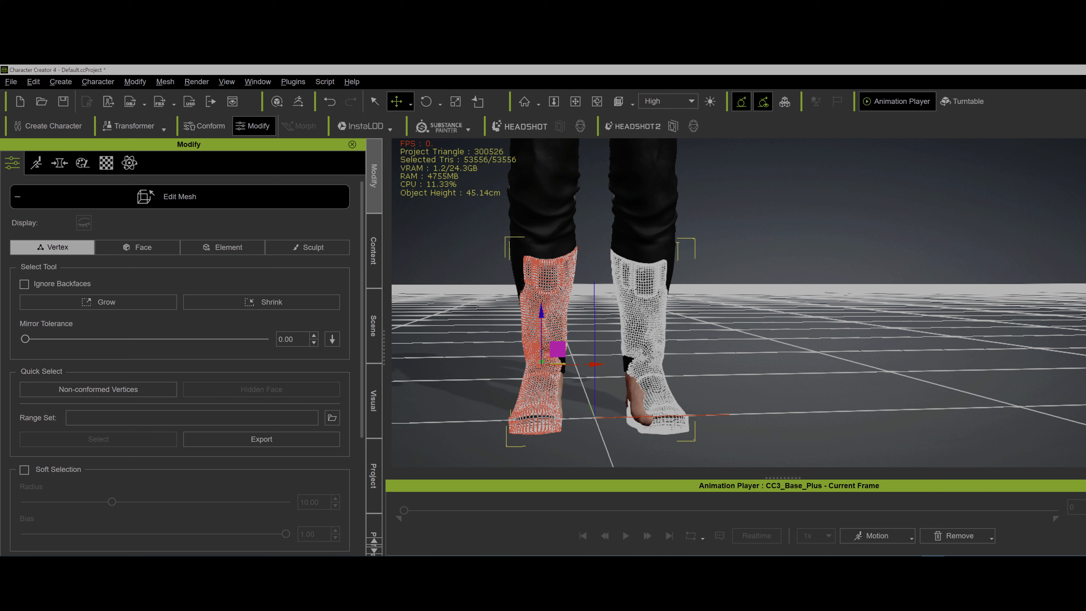
key(e)
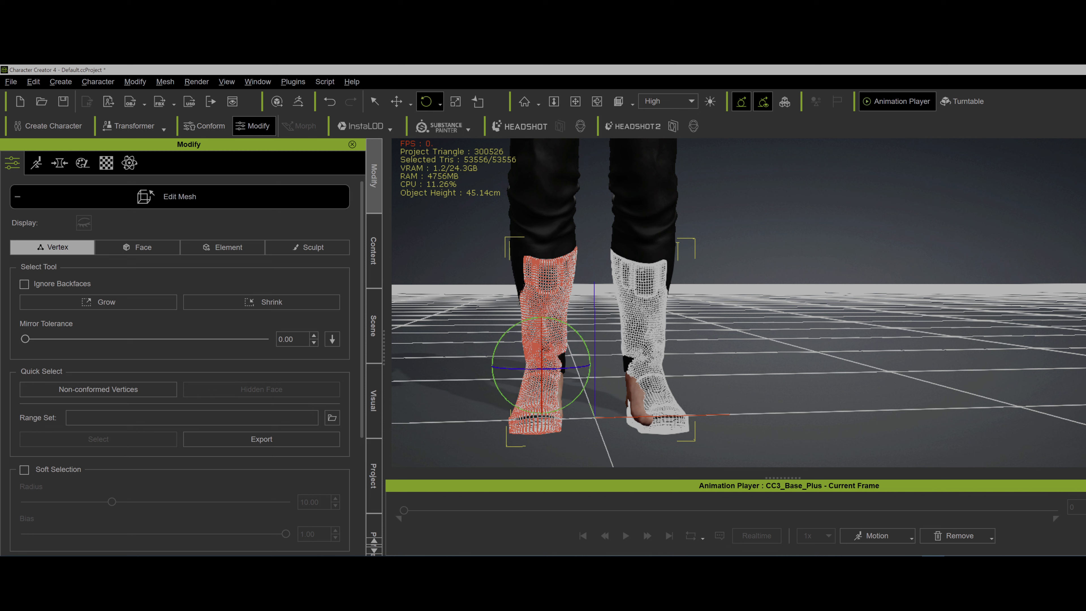
drag(557, 368, 560, 368)
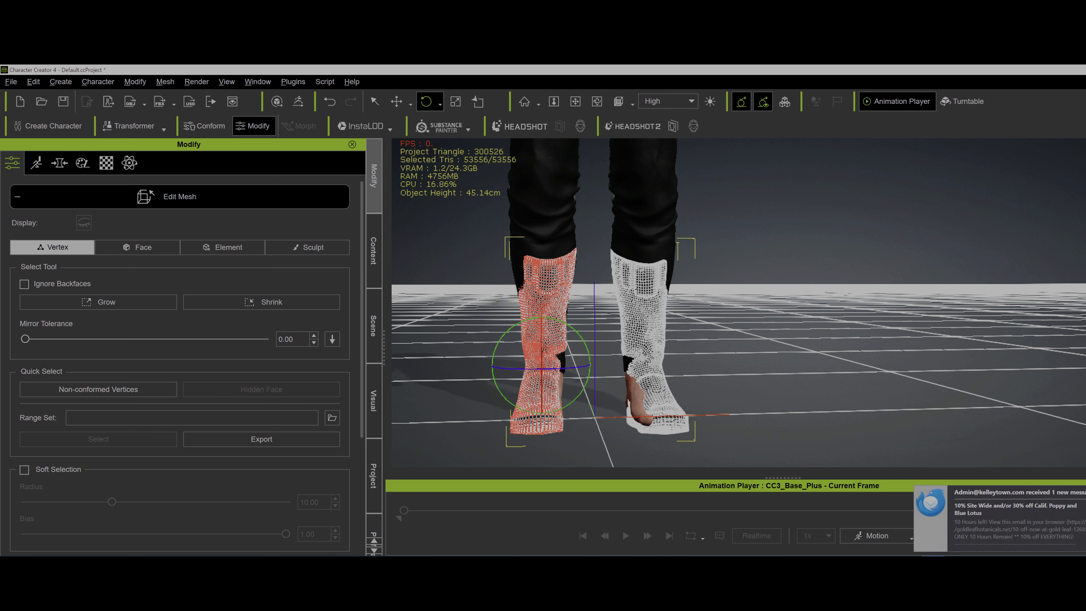
- Select all vertices of the character's left boot, shift them slightly inward and rotate them to fit the foot
key(q)
drag(595, 234, 717, 463)
key(e)
key(w)
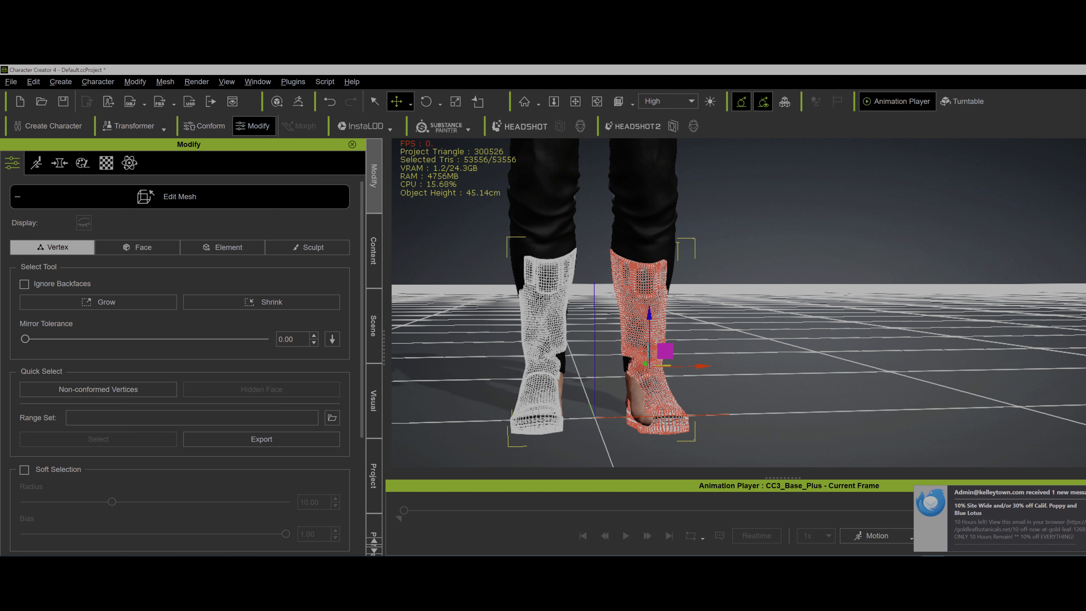
drag(702, 367, 701, 367)
key(e)
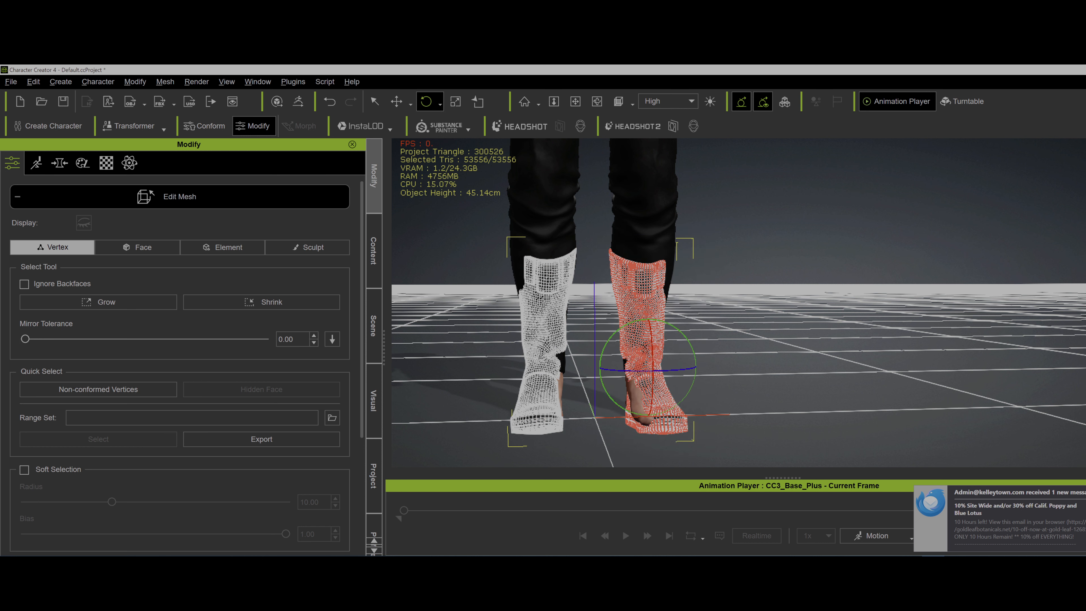
drag(695, 361, 696, 364)
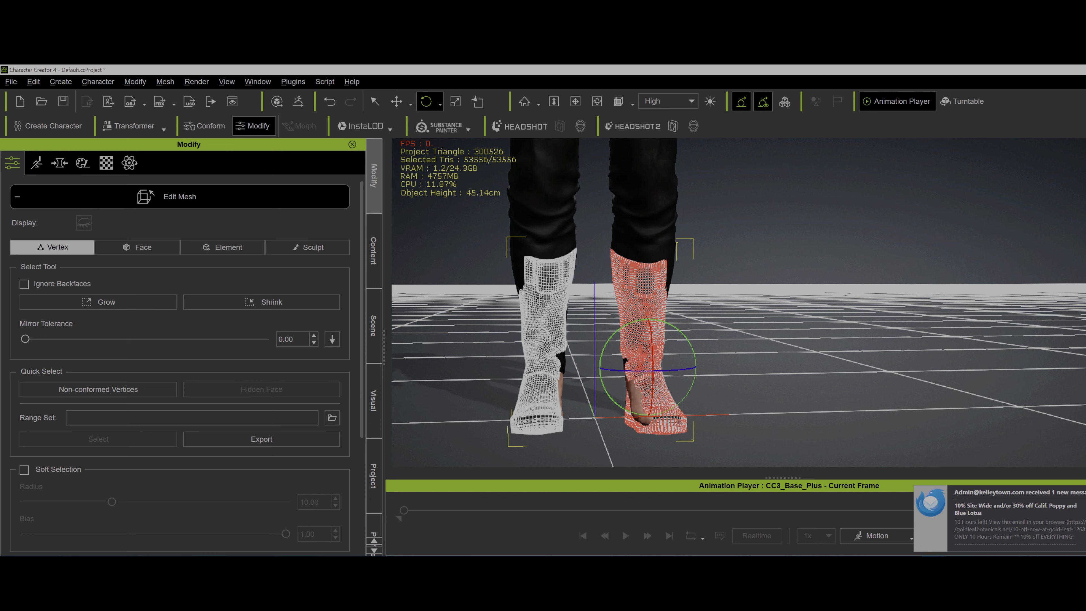
- Raise the left boot slightly, tilt it to follow the lower leg, and finish editing the mesh
key(w)
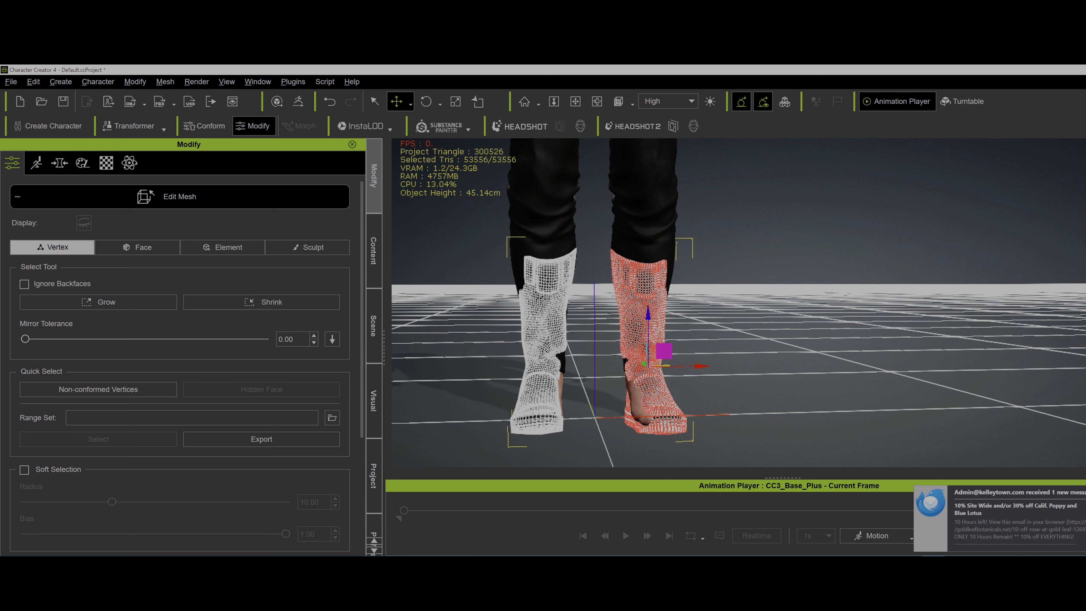
drag(648, 314, 648, 312)
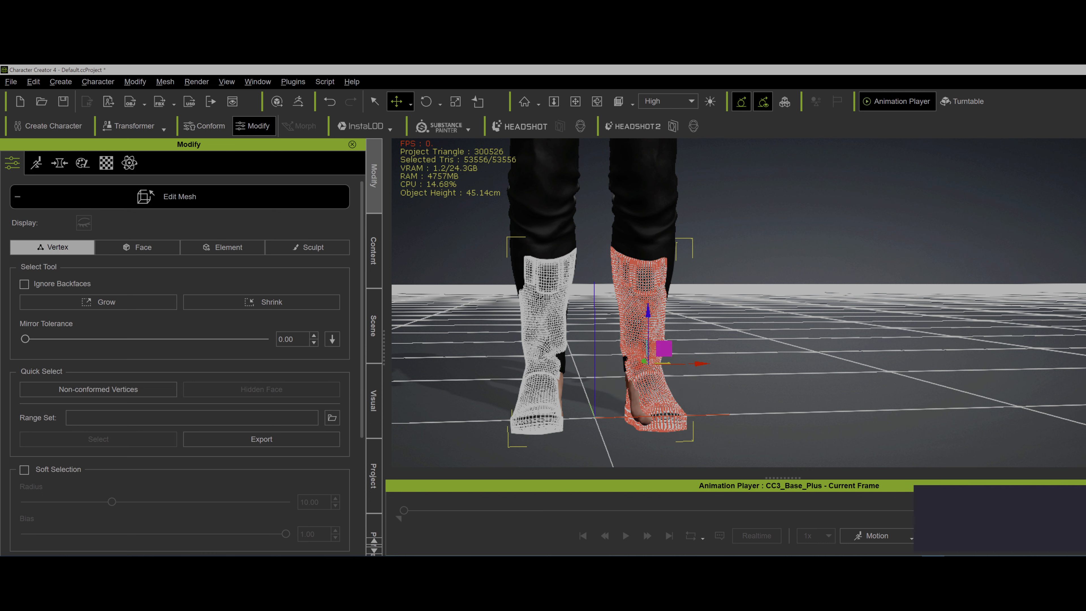
key(e)
drag(682, 331, 685, 335)
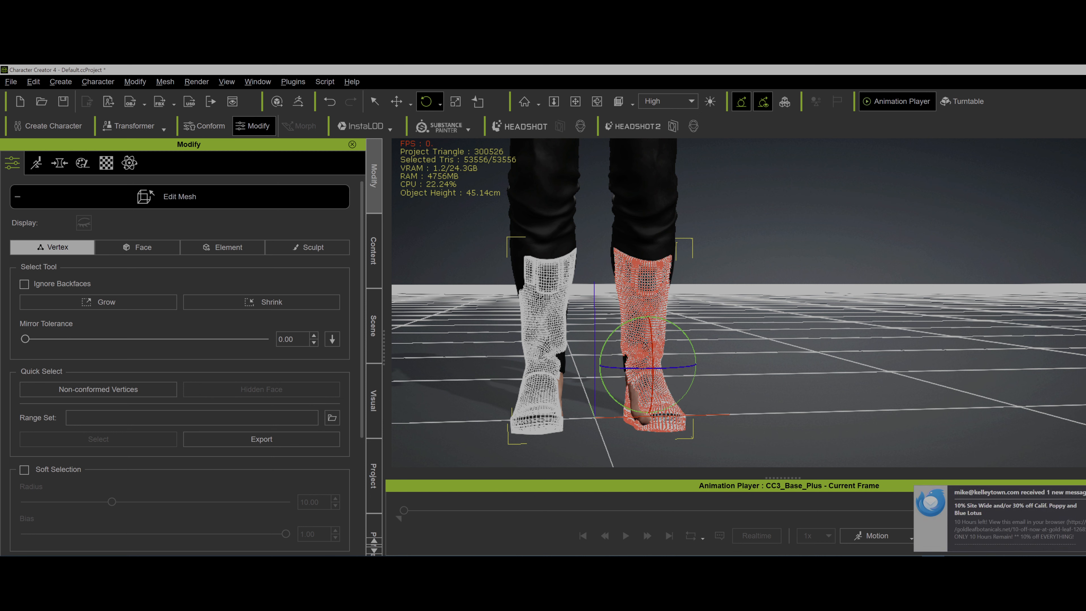
key(x)
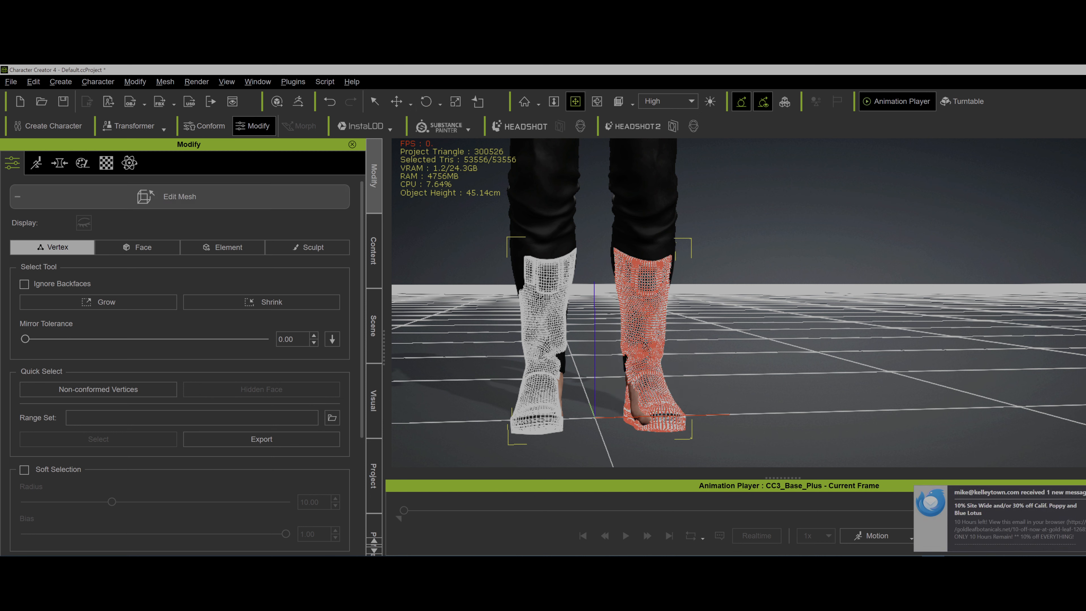
click(180, 197)
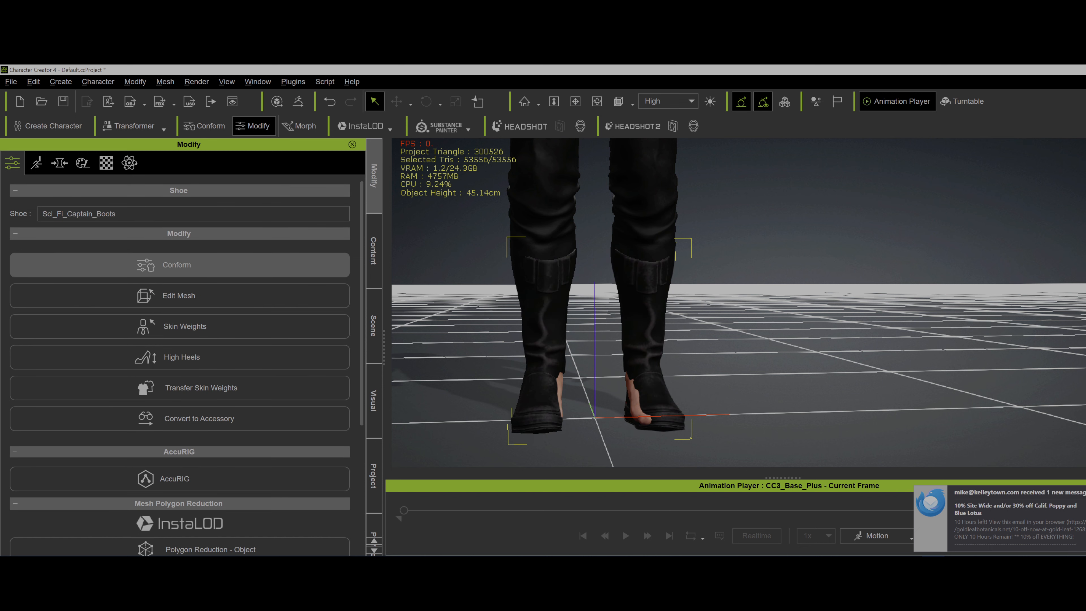
- Enable conforming for the boots, calculate their collision with the feet, and check the fit
click(176, 265)
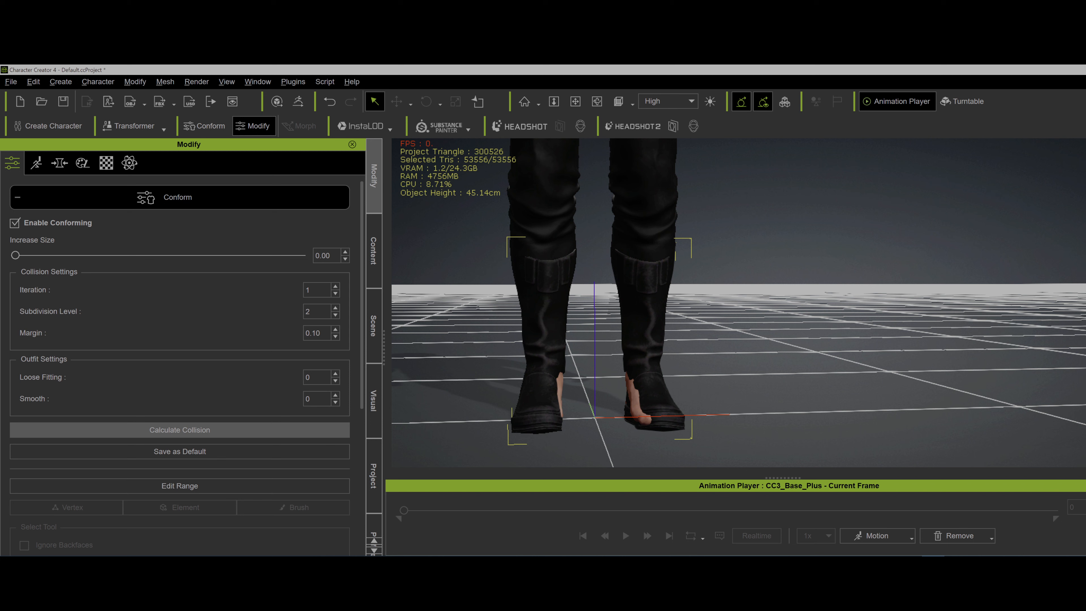
key(x)
drag(616, 342, 640, 341)
scroll(640, 341, up, 2)
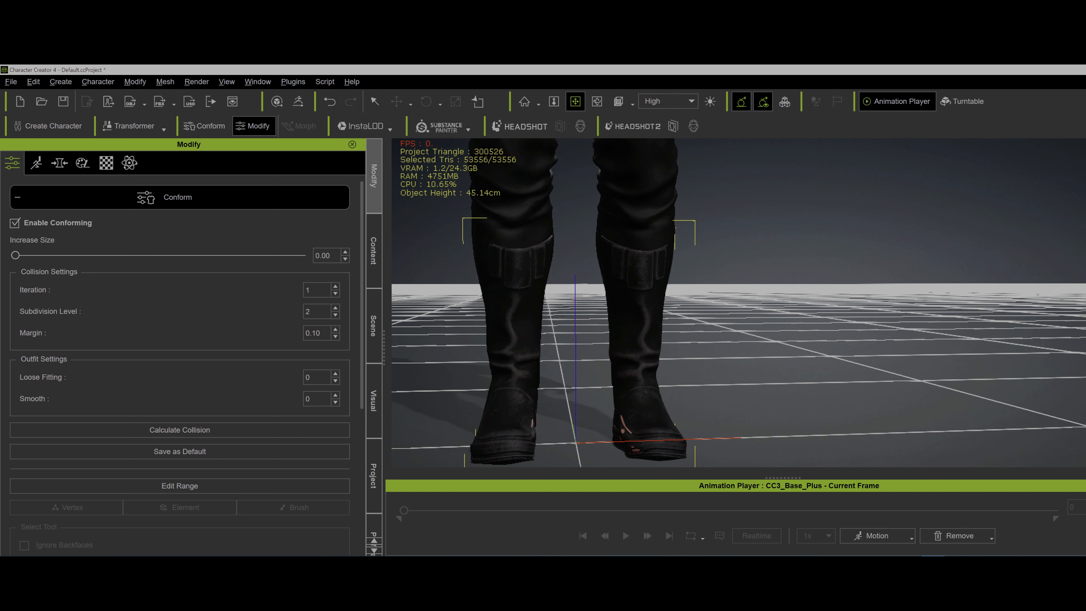
scroll(825, 325, down, 1)
mouse_move(769, 317)
right_down()
mouse_move(693, 331)
mouse_move(773, 300)
right_up()
scroll(783, 313, down, 2)
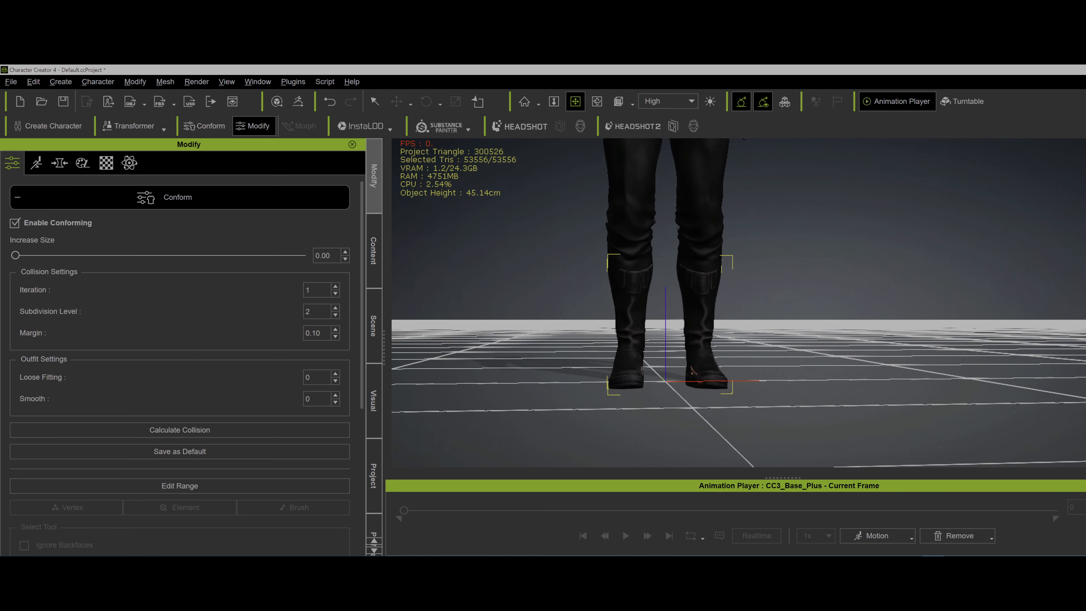
- Hide the character's lower-leg and foot faces inside the boots, and finish editing the body mesh
scroll(776, 310, down, 3)
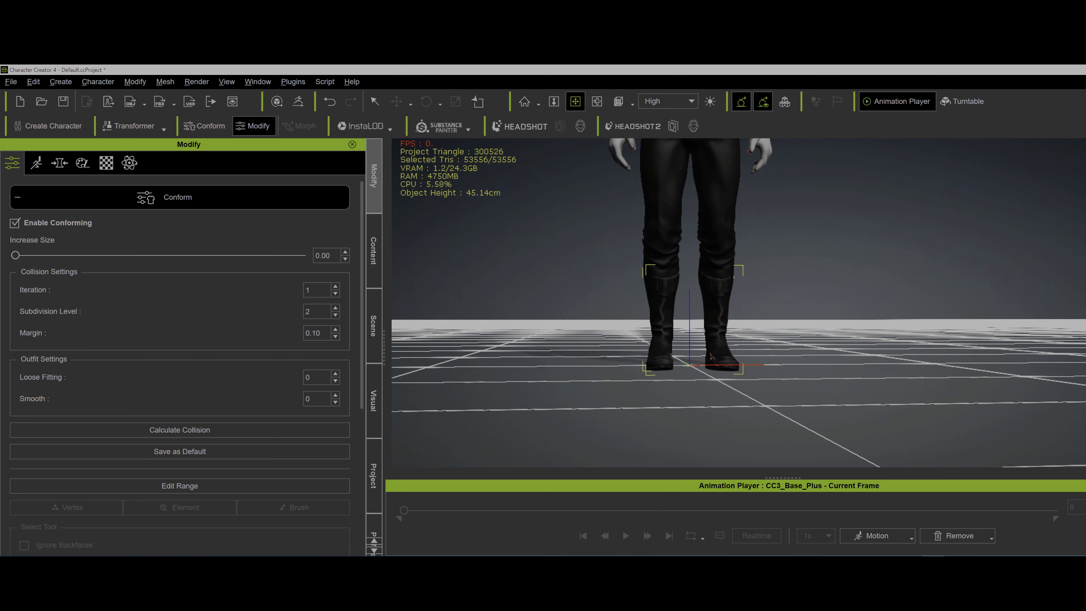
middle_drag(776, 310, 733, 334)
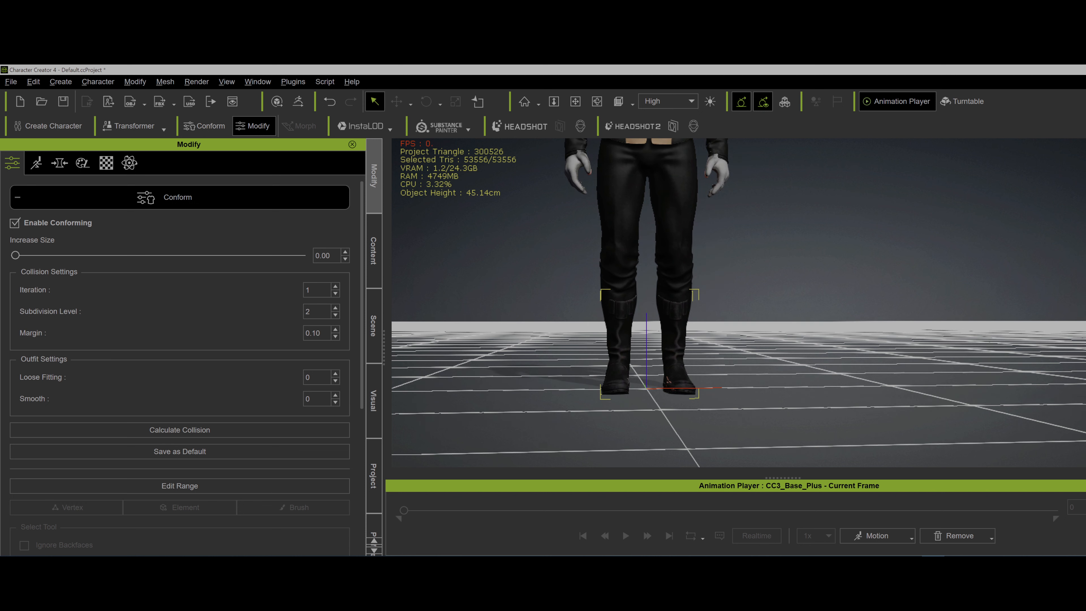
click(733, 334)
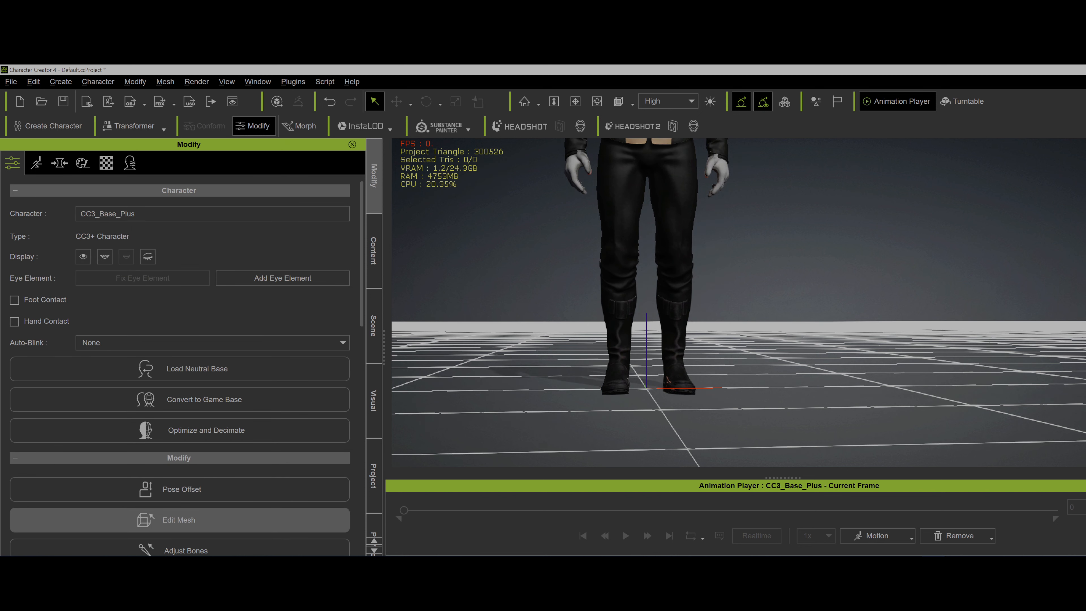
click(179, 520)
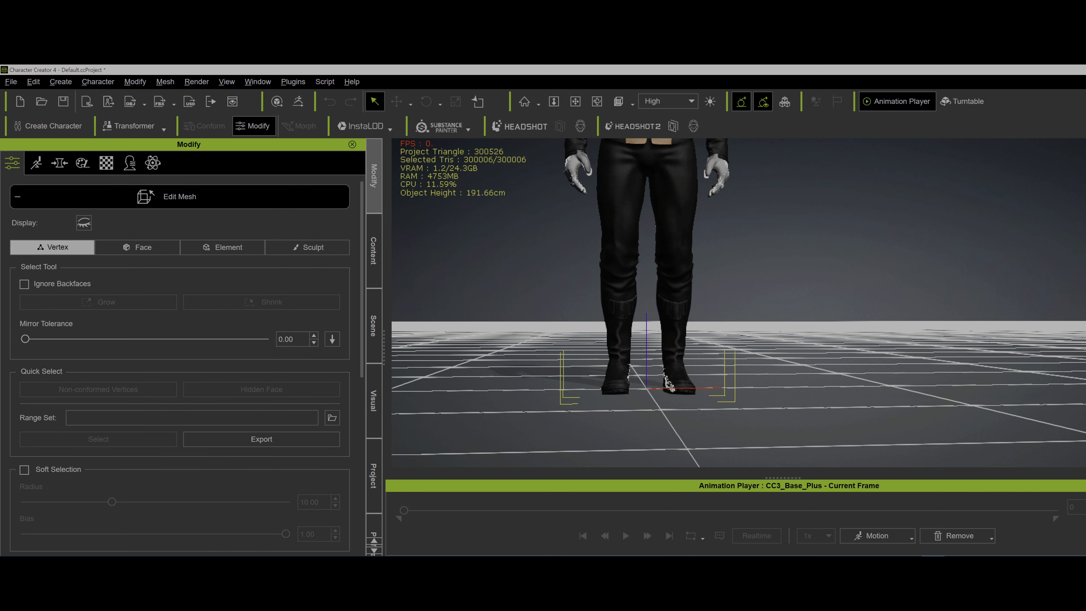
click(138, 247)
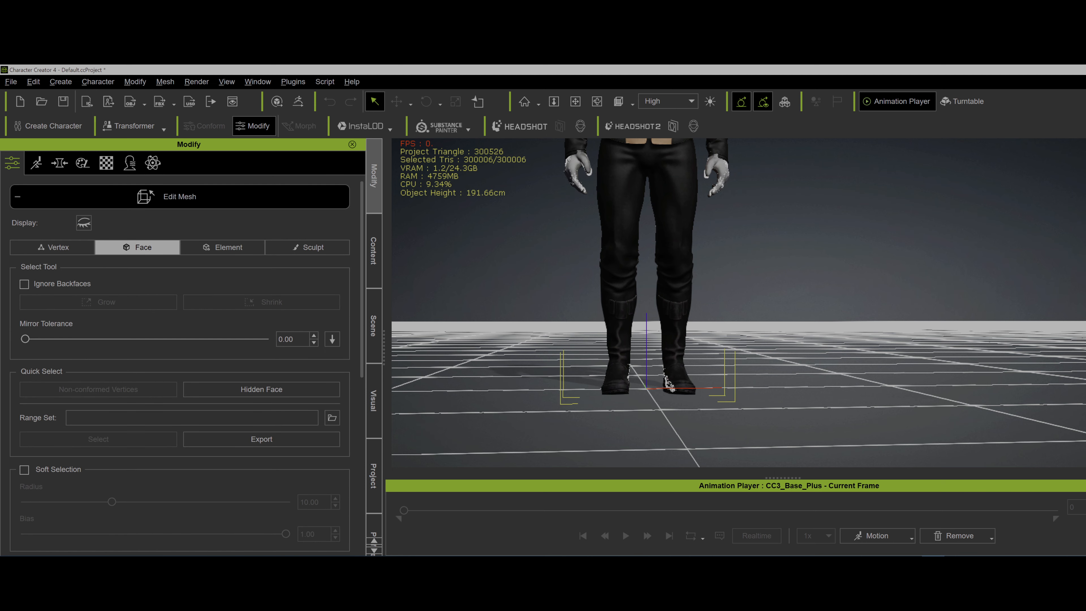
drag(556, 300, 769, 427)
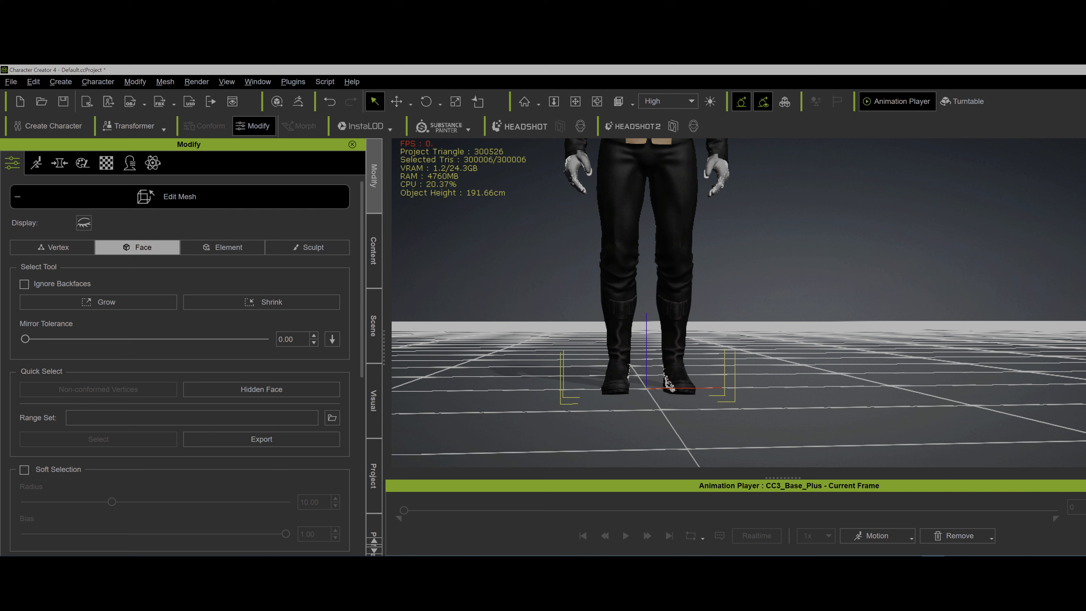
scroll(180, 363, down, 5)
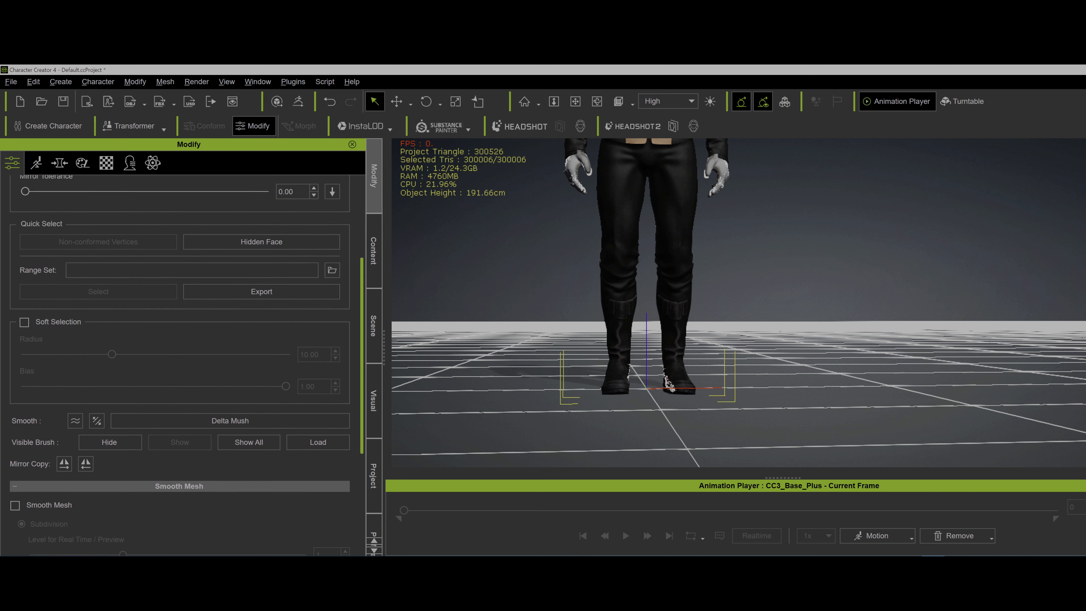
click(109, 400)
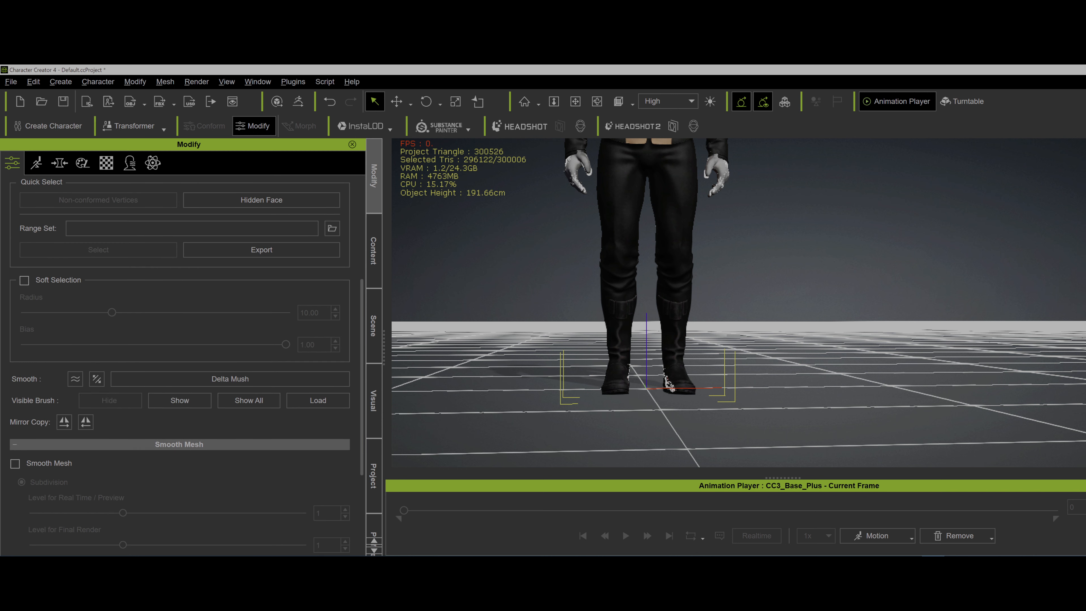
scroll(180, 363, up, 5)
click(180, 196)
- Attach the captain's cap accessory to the CC_Base_Head bone without aligning it
middle_drag(684, 299, 677, 330)
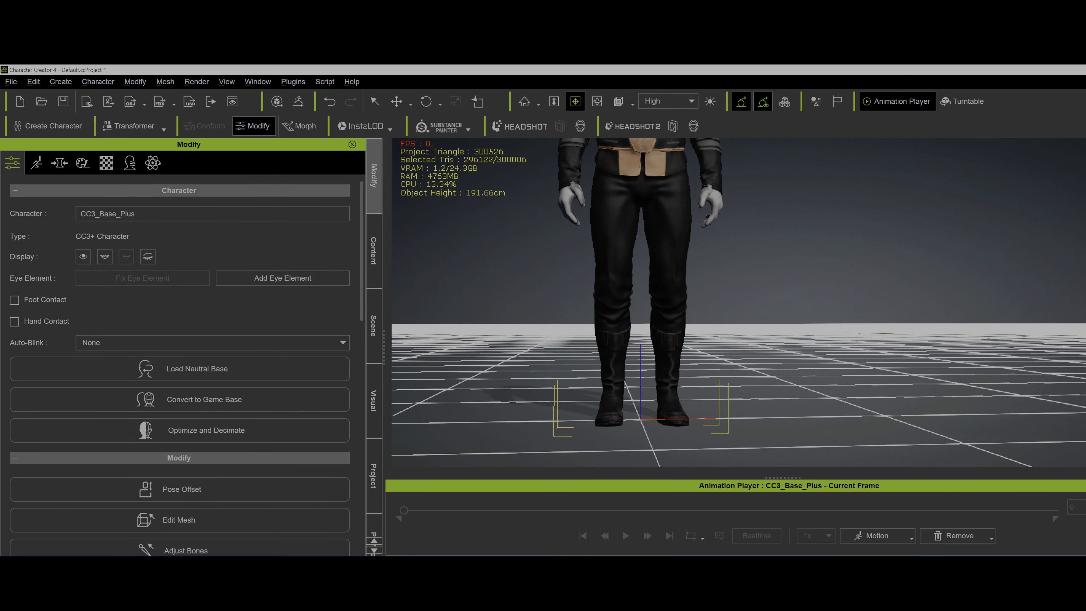
right_drag(678, 330, 680, 353)
middle_drag(680, 353, 681, 368)
scroll(680, 368, down, 2)
scroll(738, 303, down, 3)
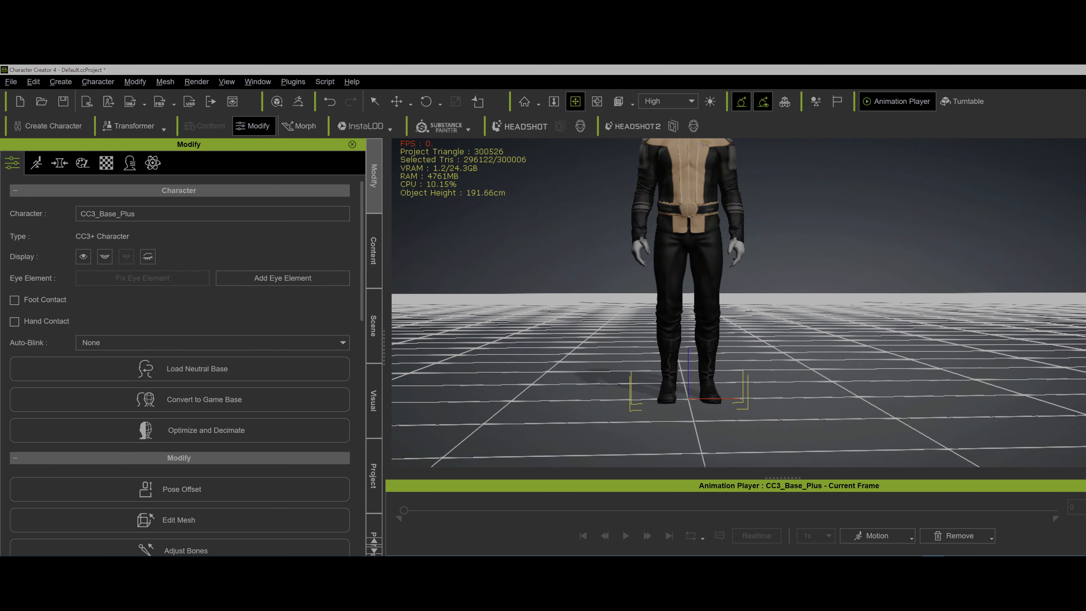
scroll(738, 303, down, 4)
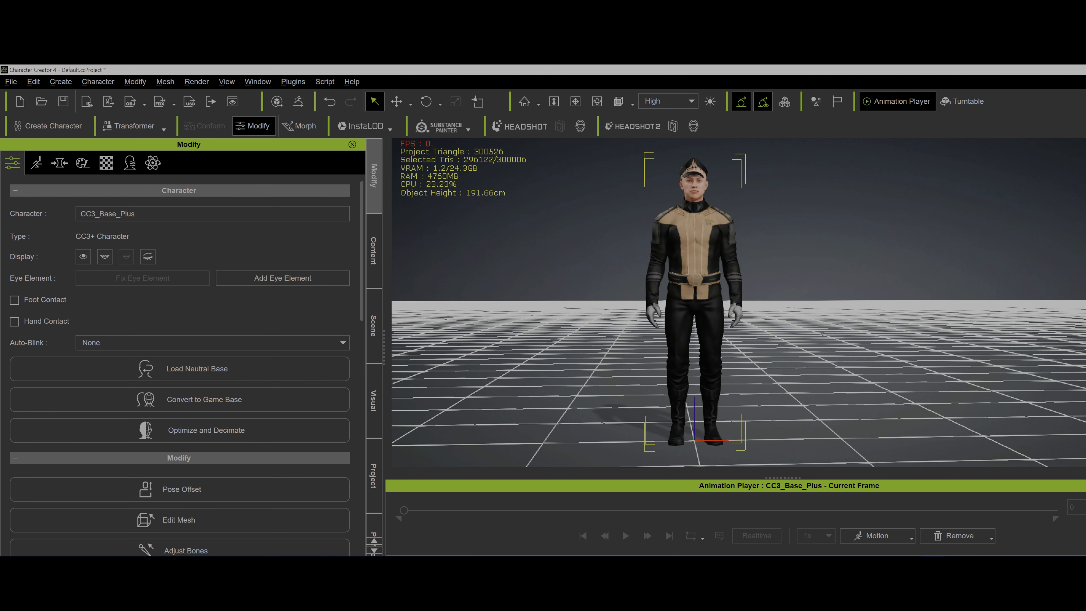
click(694, 168)
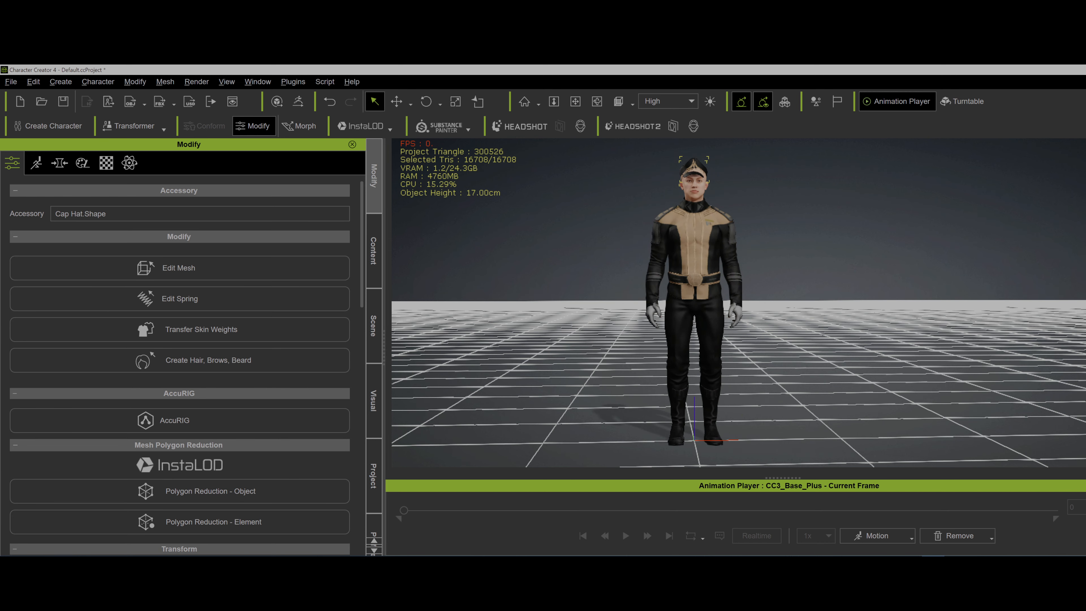
drag(362, 274, 362, 445)
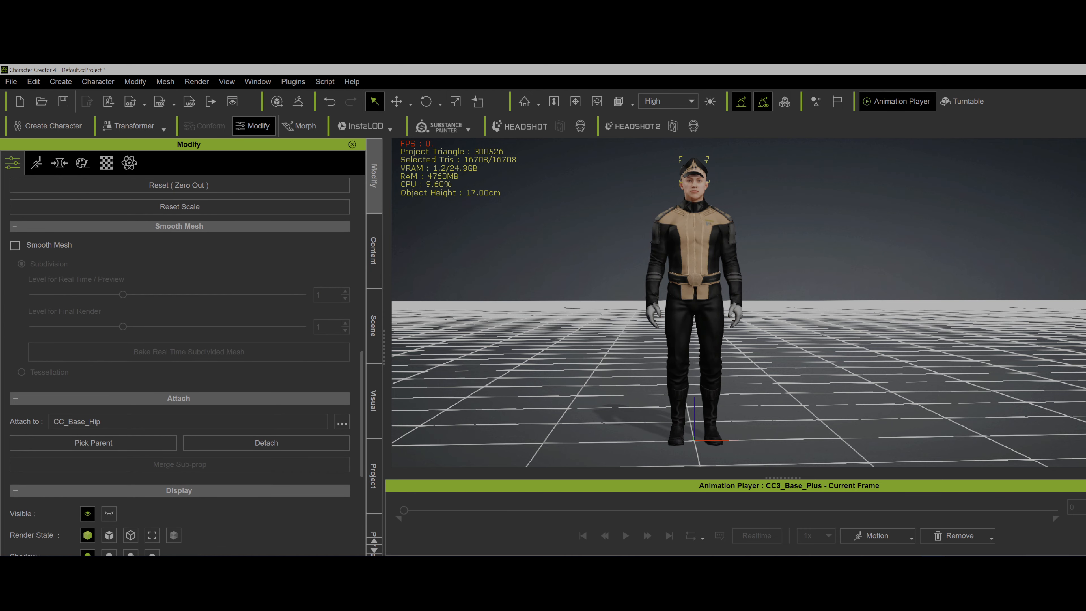
click(342, 422)
scroll(590, 308, down, 8)
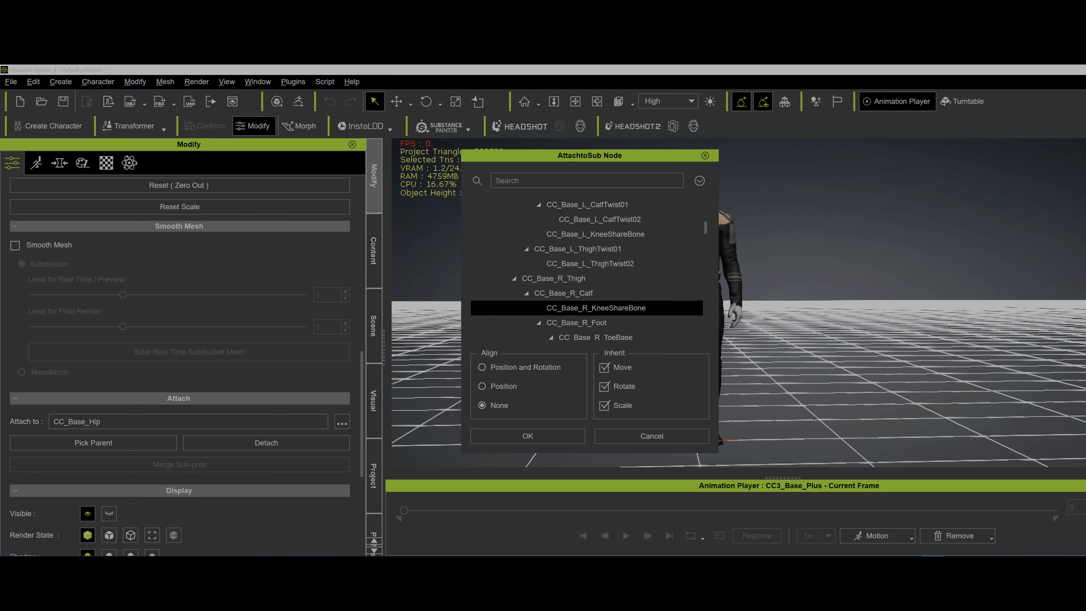
scroll(591, 300, down, 3)
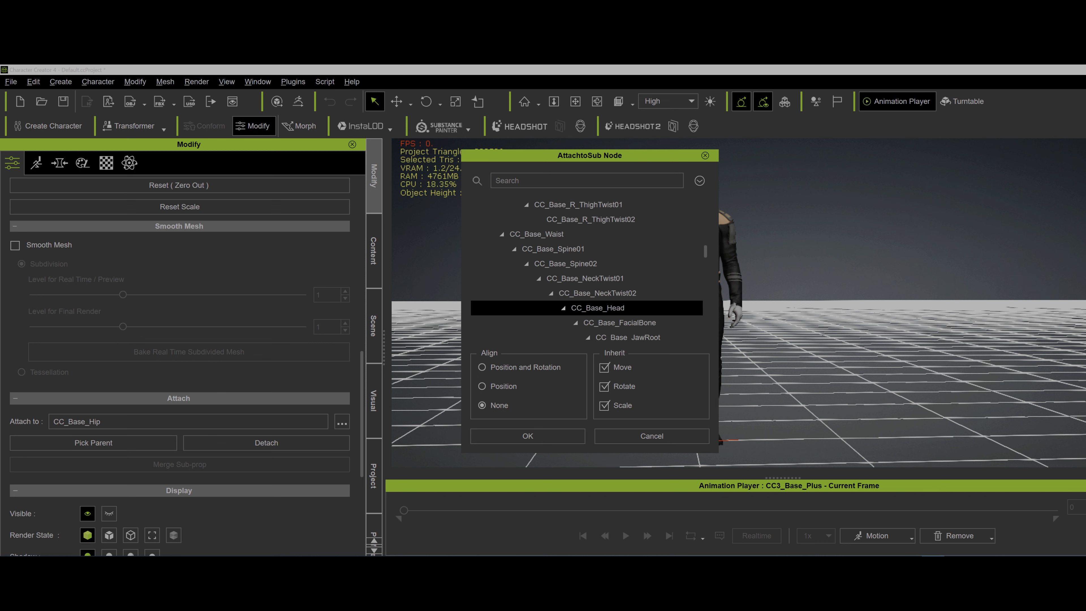
click(599, 264)
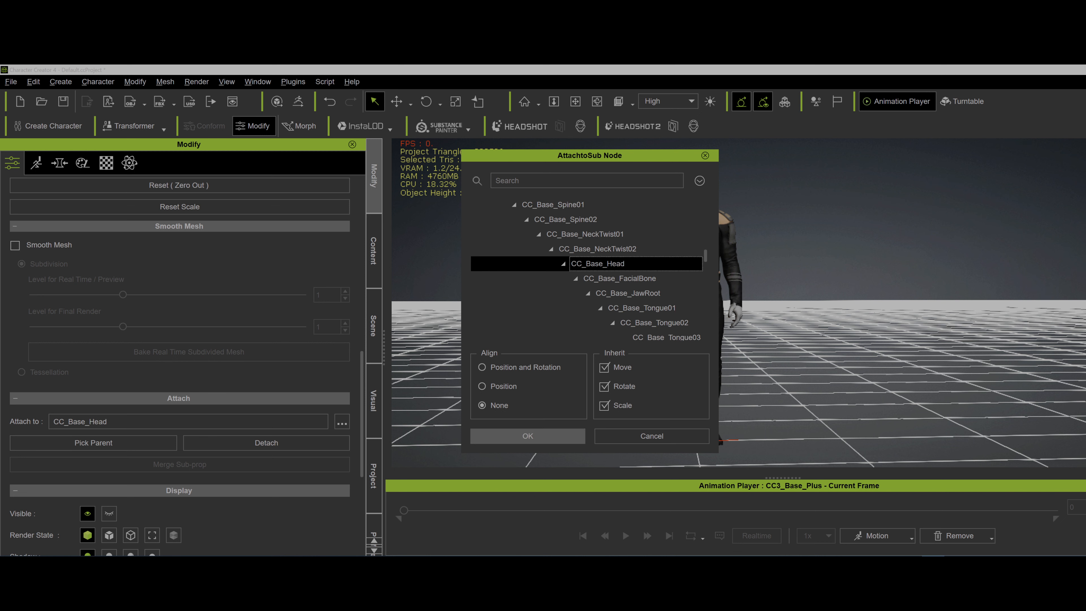
click(527, 436)
- Apply the Human Male Perform motion Walk Bump Object to the character and preview how the outfit moves
click(680, 351)
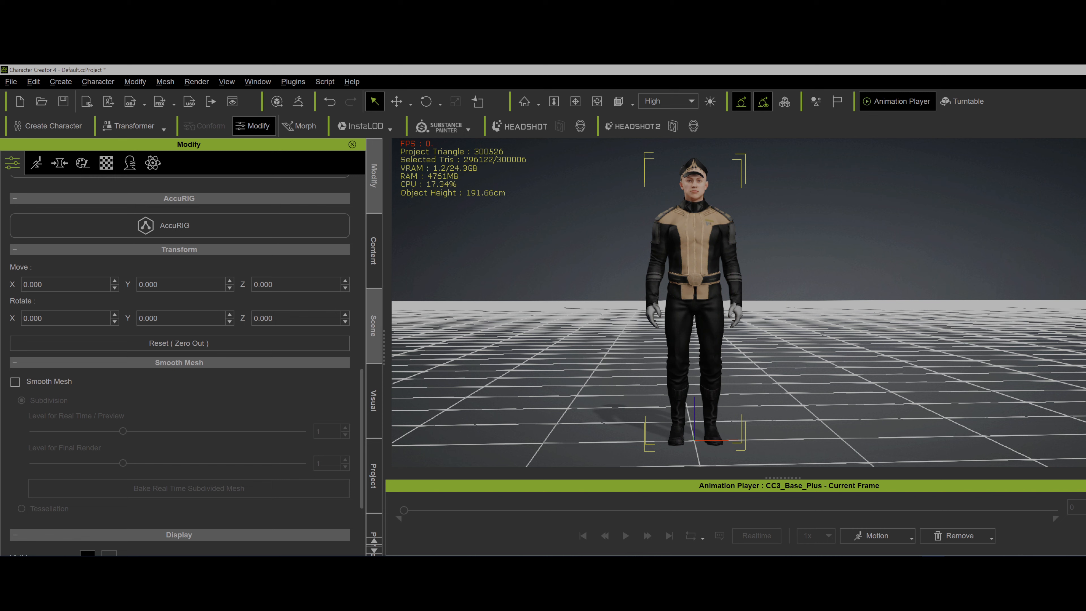
click(373, 251)
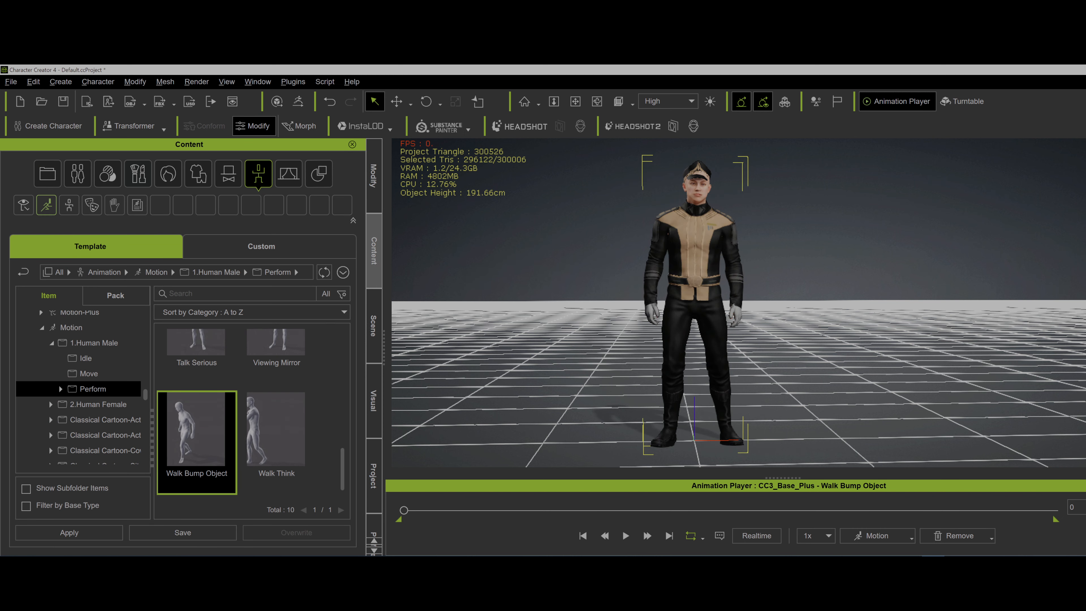
click(626, 536)
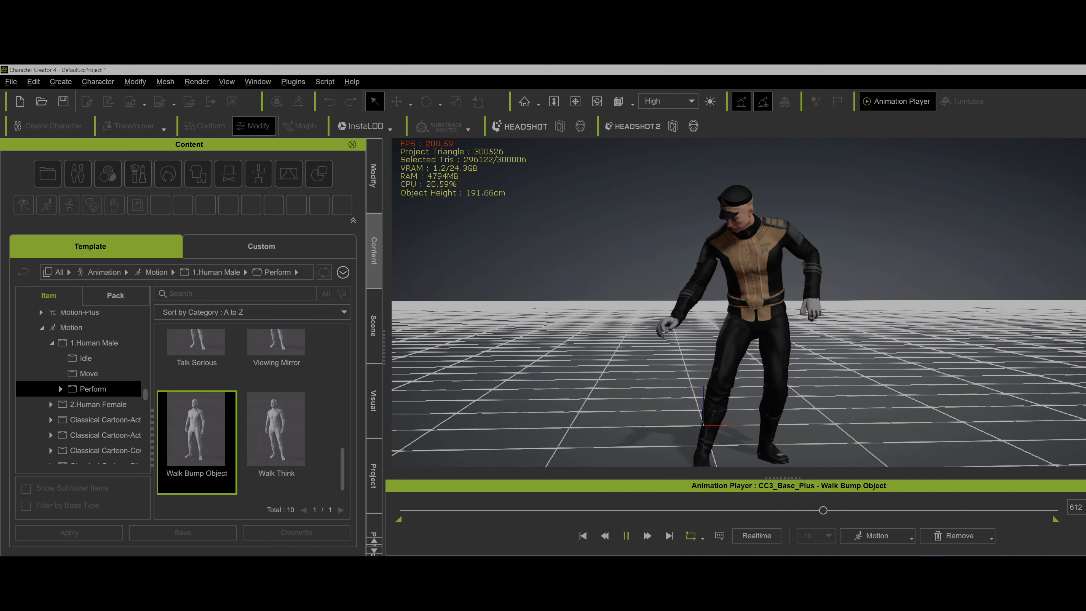
click(626, 536)
click(583, 536)
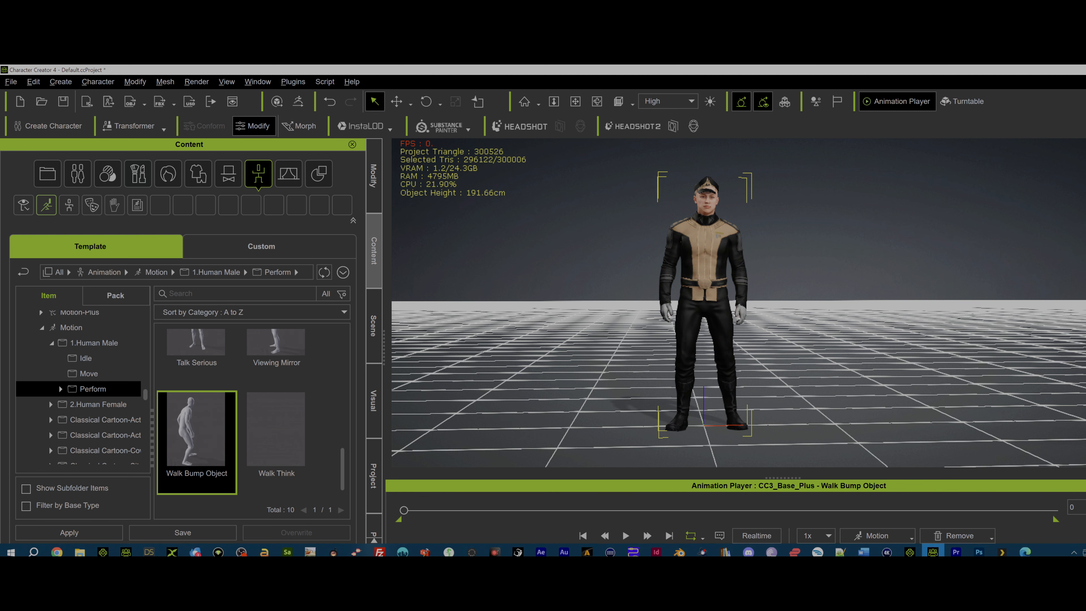
click(242, 546)
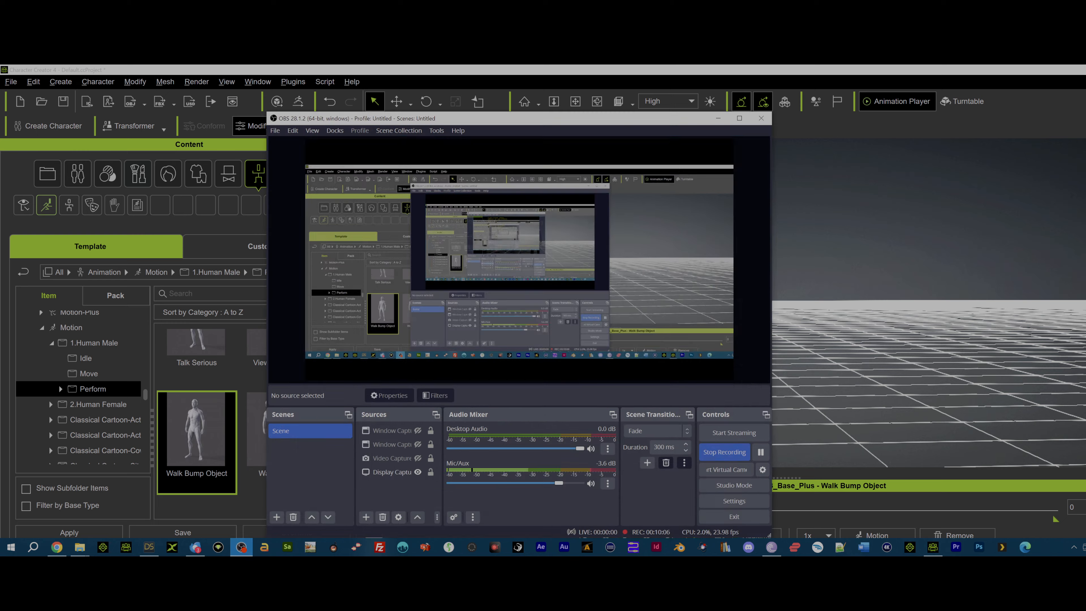